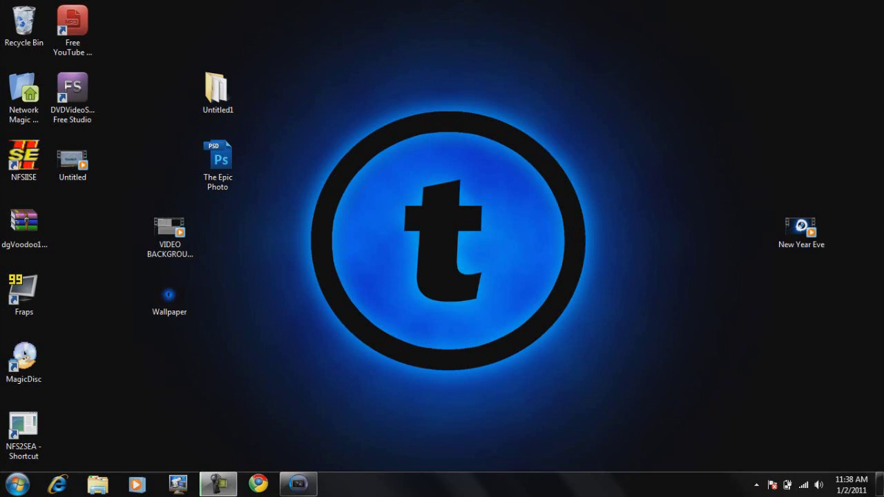
- Switch to Vegas Pro and place clip DSCN1027 from the 100NIKON folder at the start of the timeline
click(299, 484)
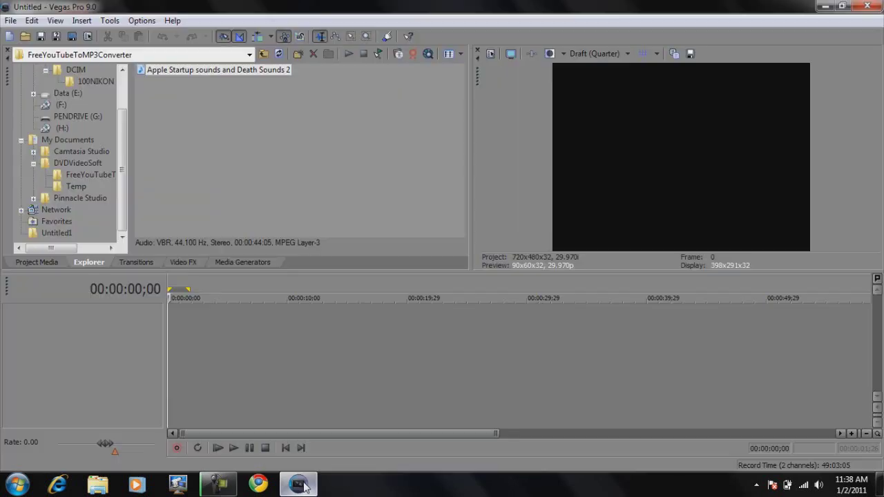
click(94, 82)
drag(248, 232, 351, 232)
drag(380, 125, 167, 330)
click(186, 325)
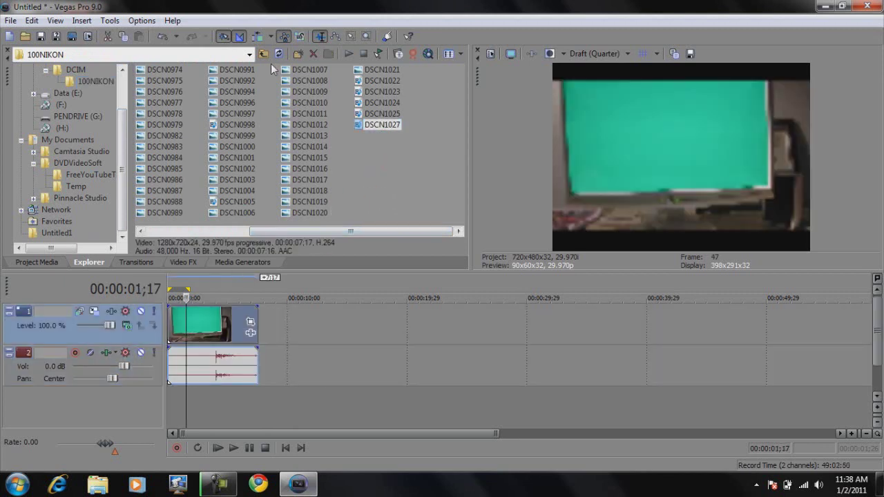
- Set the project to the HDV 720-25p (1280x720) template with a custom frame rate of 19 fps
click(88, 38)
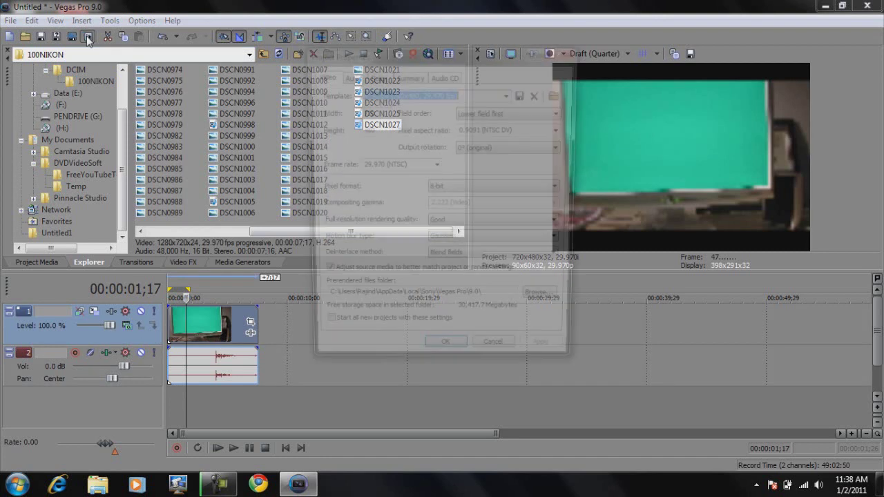
click(509, 94)
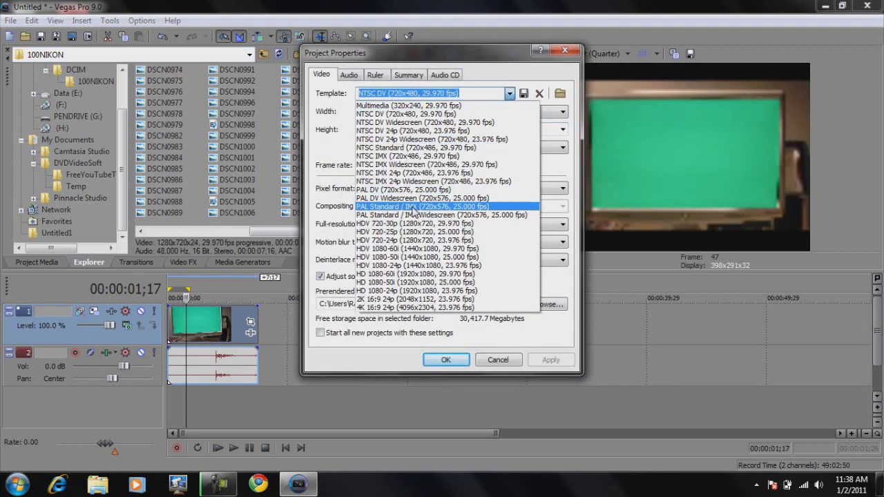
click(425, 233)
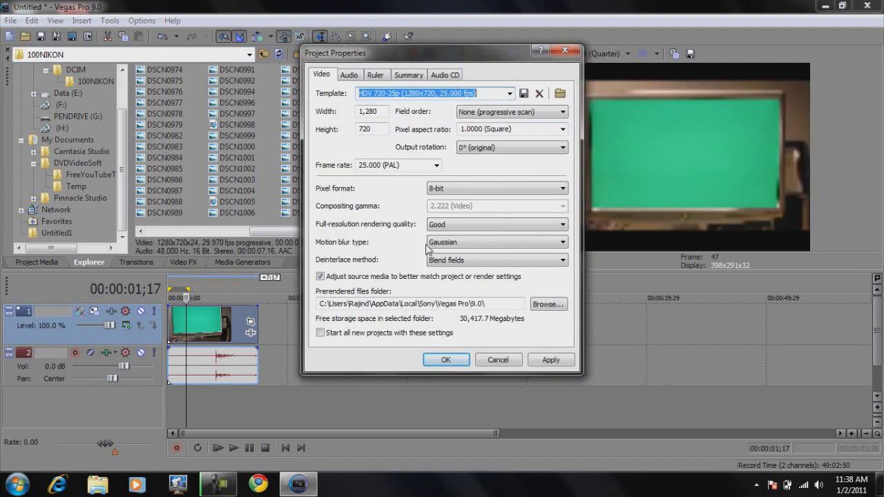
click(408, 166)
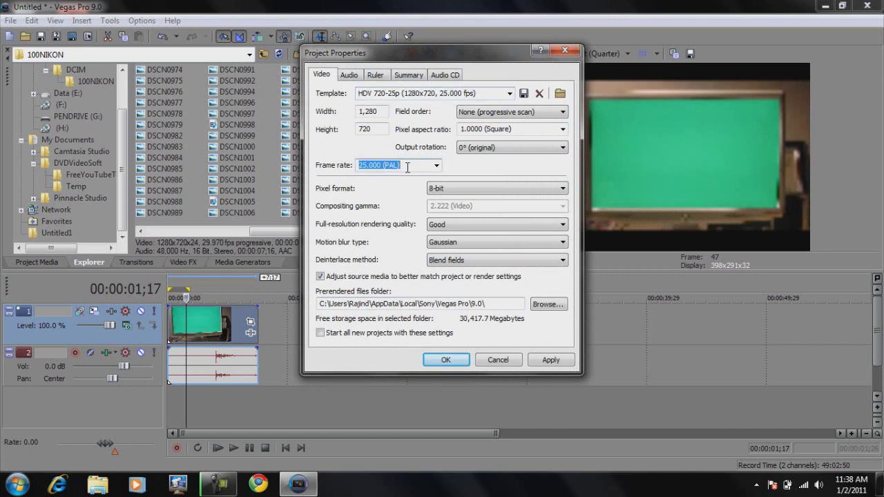
text(19)
click(552, 362)
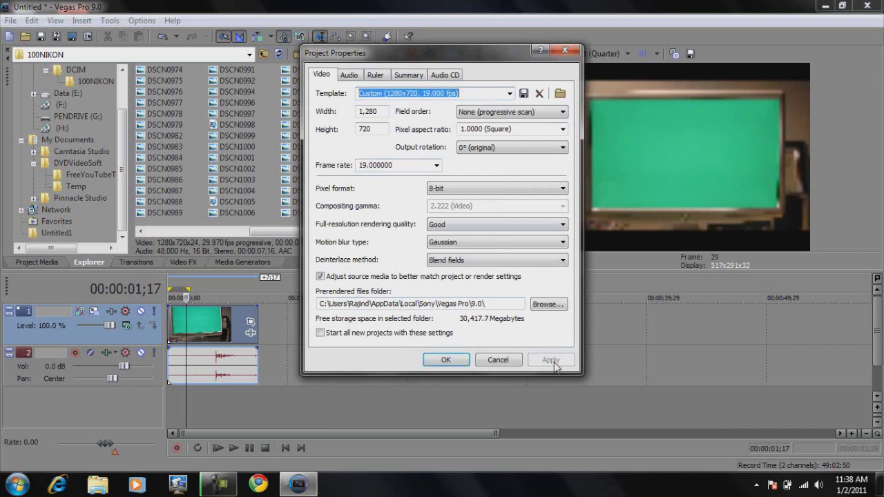
click(458, 364)
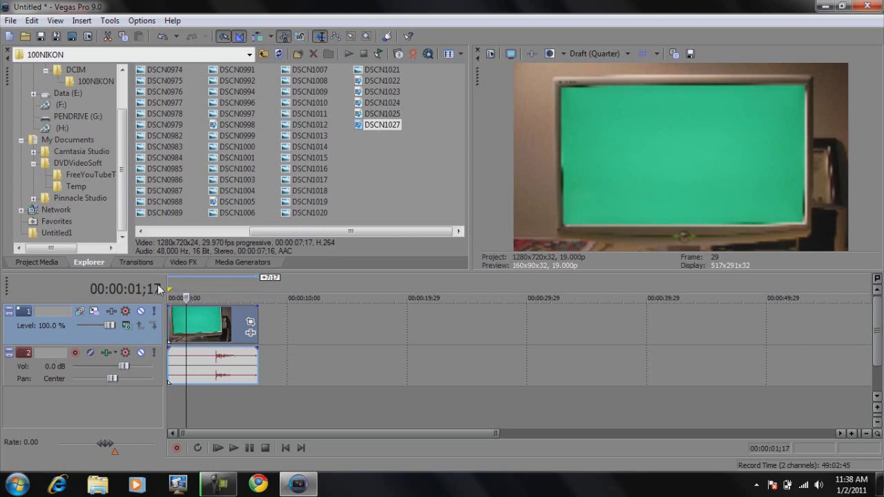
- Insert a new video track above the DSCN1027 video track
click(179, 325)
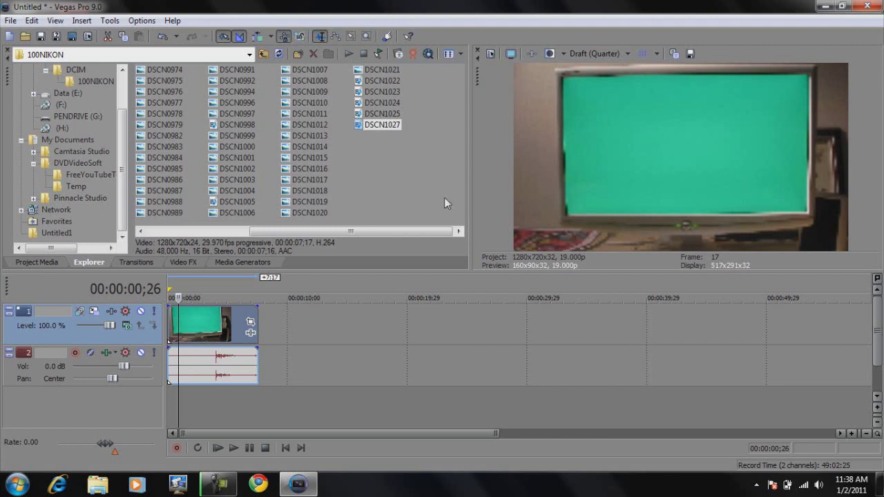
right_click(41, 341)
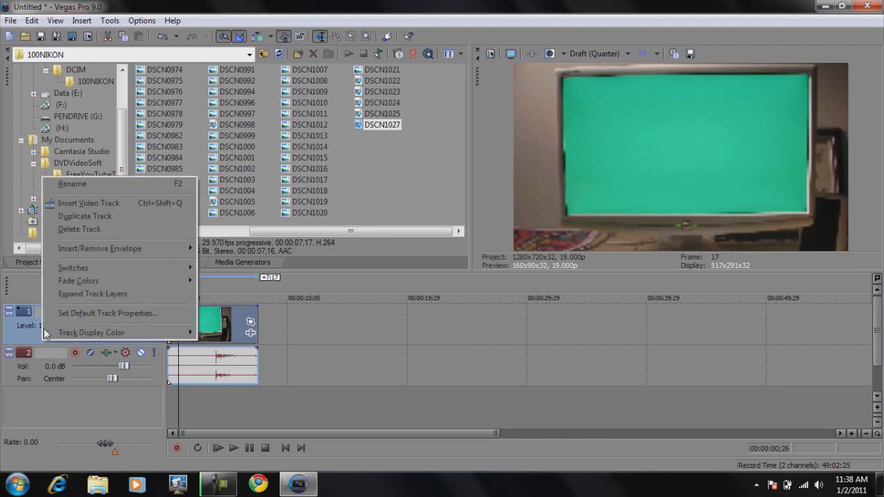
click(86, 202)
- Add a Solid Color generator with the Green preset at the start of the new empty track
click(216, 264)
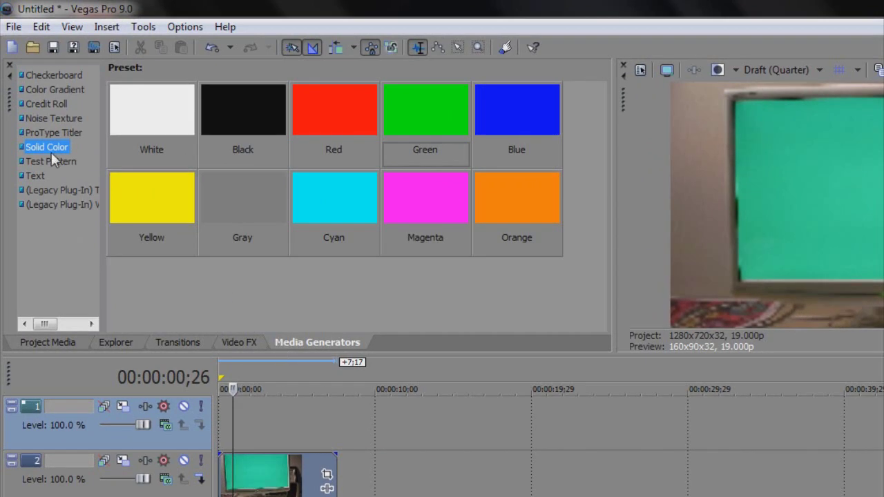
drag(438, 110, 214, 419)
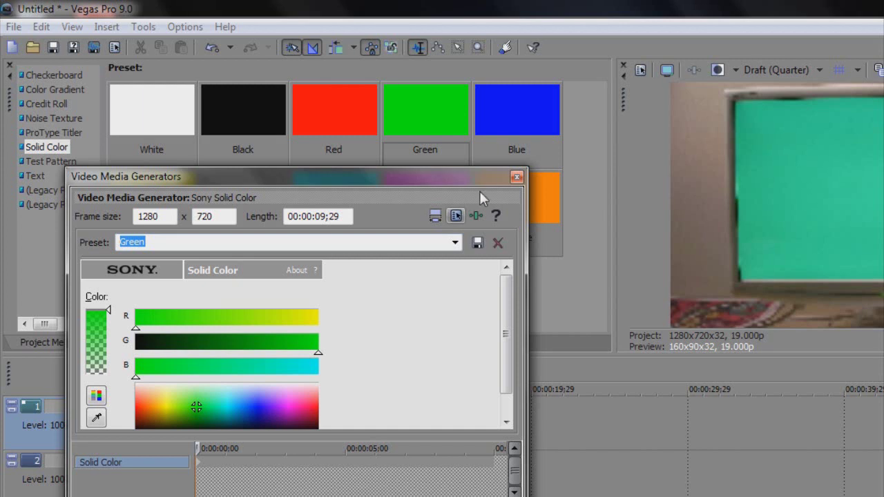
click(518, 177)
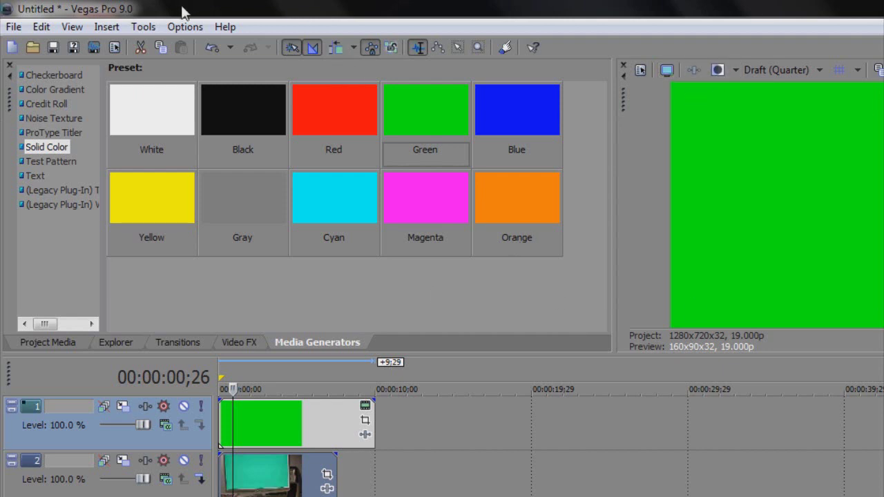
- Check the frame size in the project properties, and delete the green solid color clip from the upper track
click(118, 46)
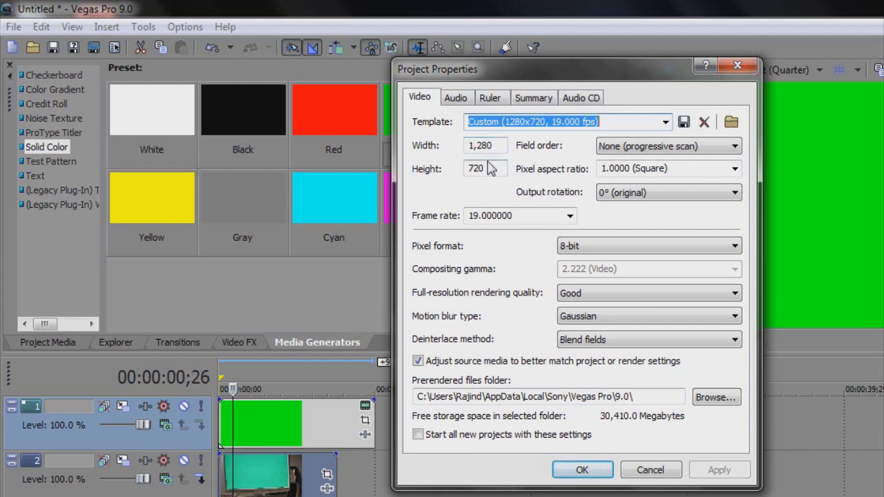
click(646, 470)
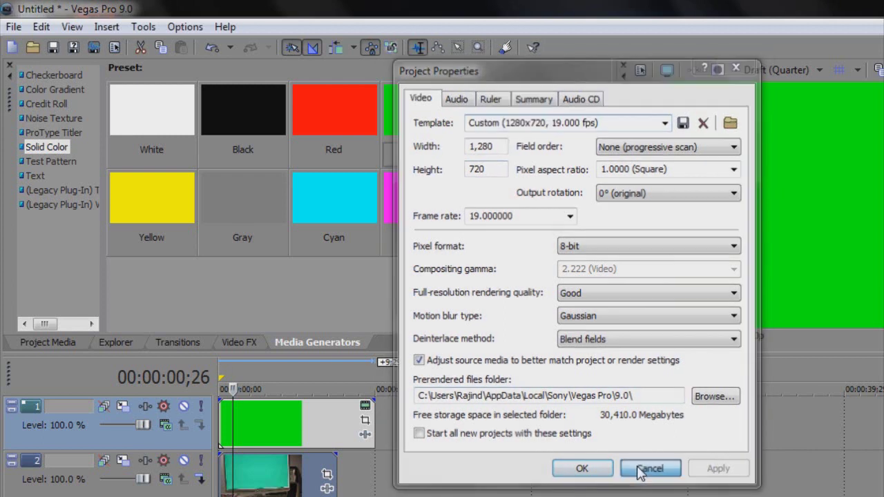
click(283, 421)
key(Delete)
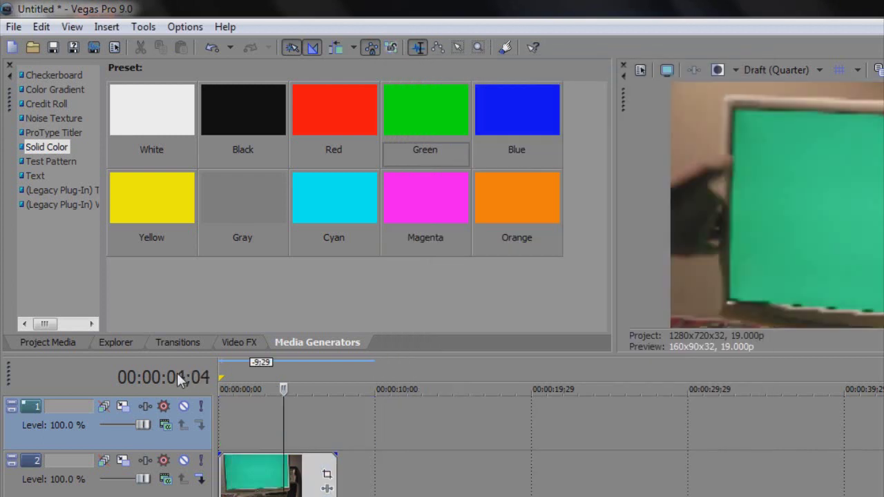
- Play the DSCN1027 clip from near its start to its end
click(242, 487)
key(space)
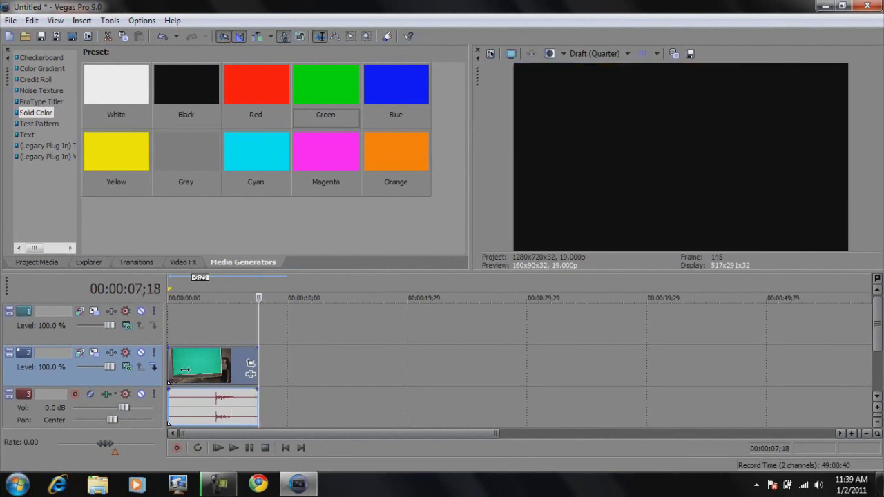
- Move the empty video track below both the DSCN1027 video track and its audio track
mouse_move(879, 354)
mouse_down()
mouse_move(878, 364)
mouse_move(877, 343)
mouse_up()
click(45, 334)
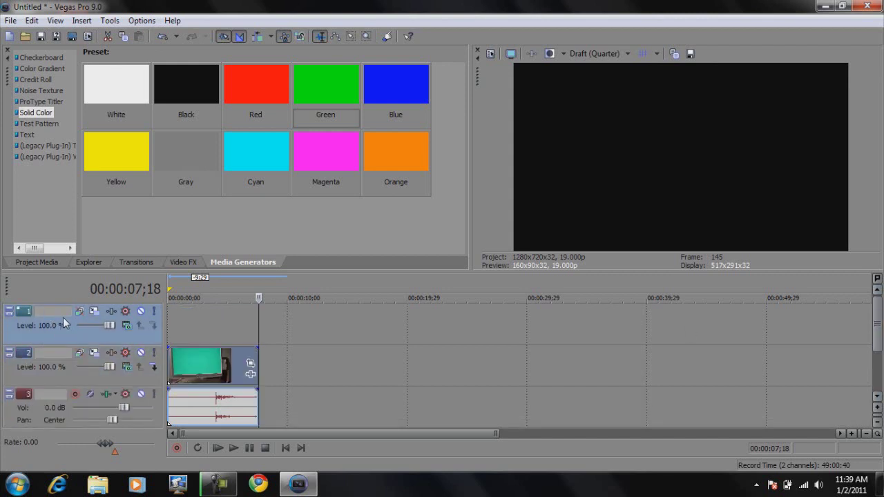
drag(52, 365, 50, 387)
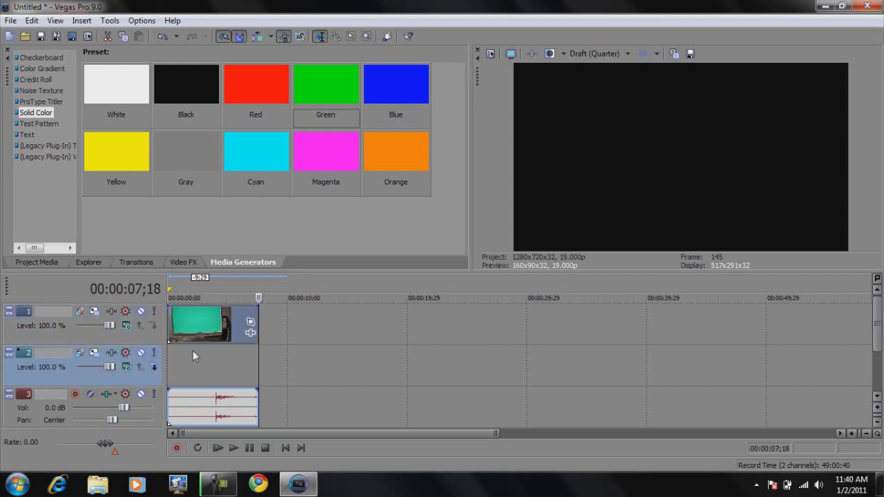
click(880, 360)
drag(66, 355, 63, 375)
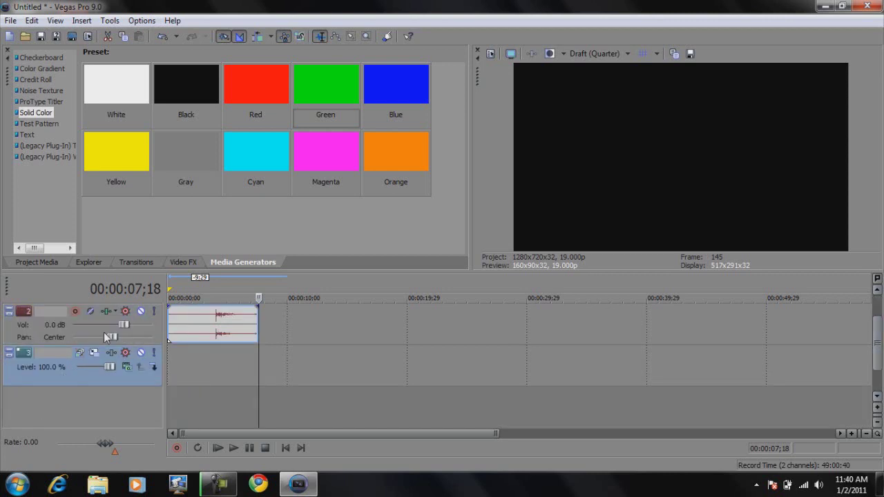
right_click(105, 353)
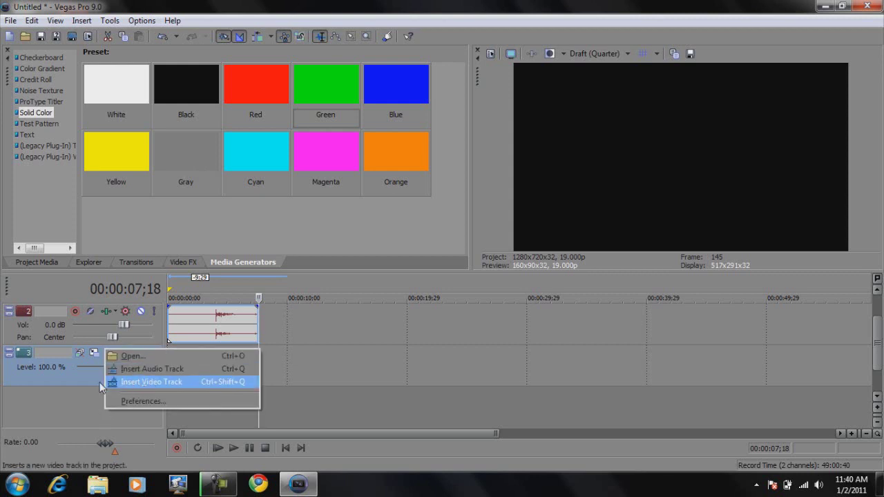
click(59, 373)
click(174, 369)
- Insert a generated text clip at the start of the empty video track, reading "TechzoneTV"
click(285, 448)
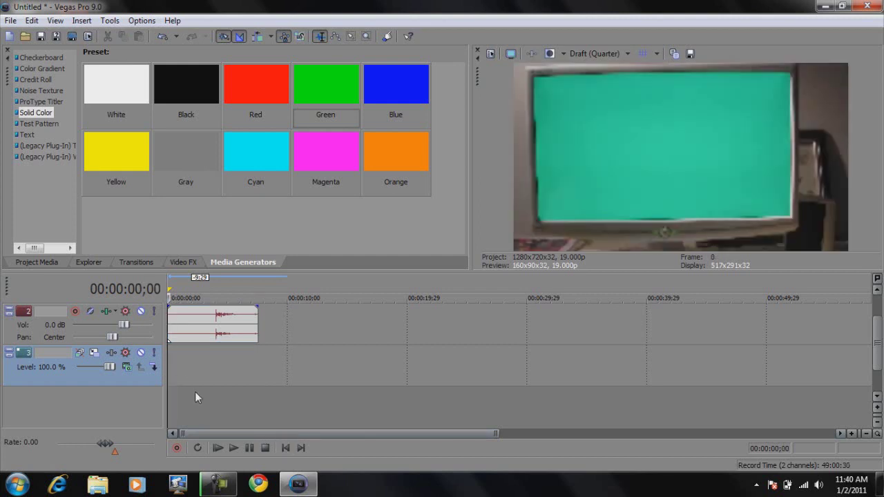
right_click(172, 361)
click(212, 339)
drag(118, 288, 355, 289)
scroll(388, 251, down, 1)
shift+click(321, 299)
text(tE)
key(BackSpace)
key(BackSpace)
text(TechzoneTV)
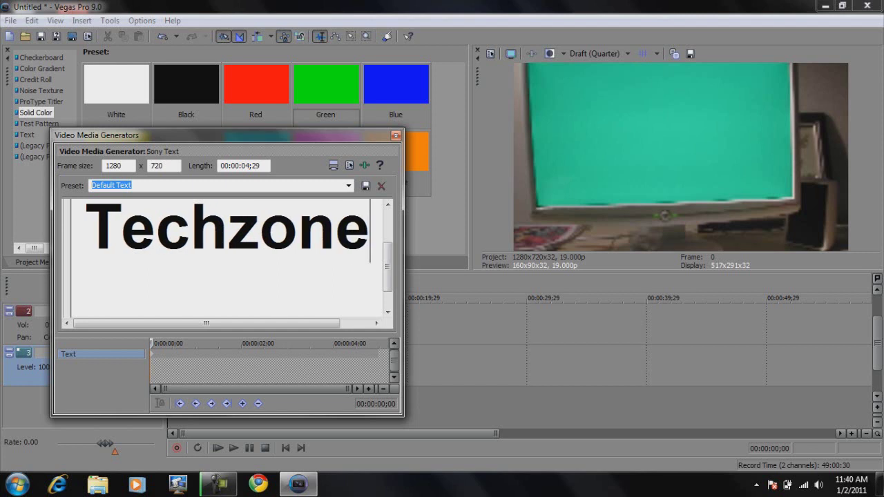
- Set the TechzoneTV text to size 48, keeping the Arial font, and close the text generator
scroll(396, 257, up, 2)
double_click(259, 282)
click(236, 246)
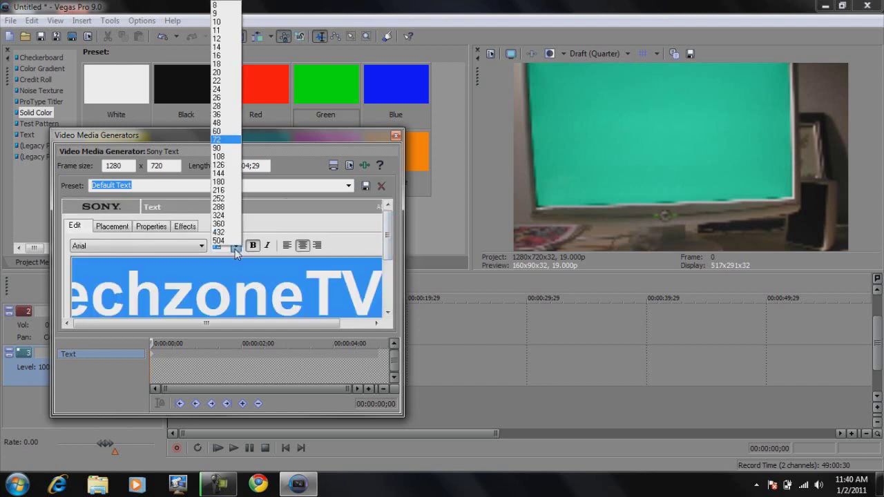
click(228, 123)
click(199, 245)
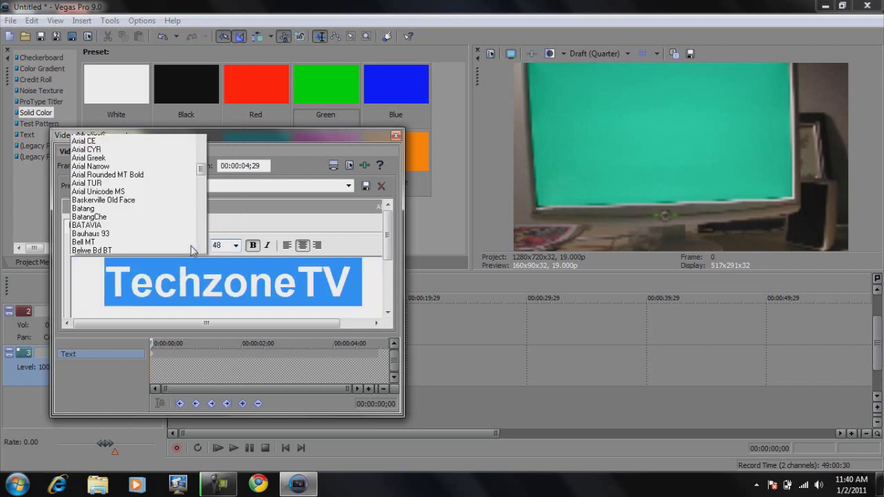
click(396, 136)
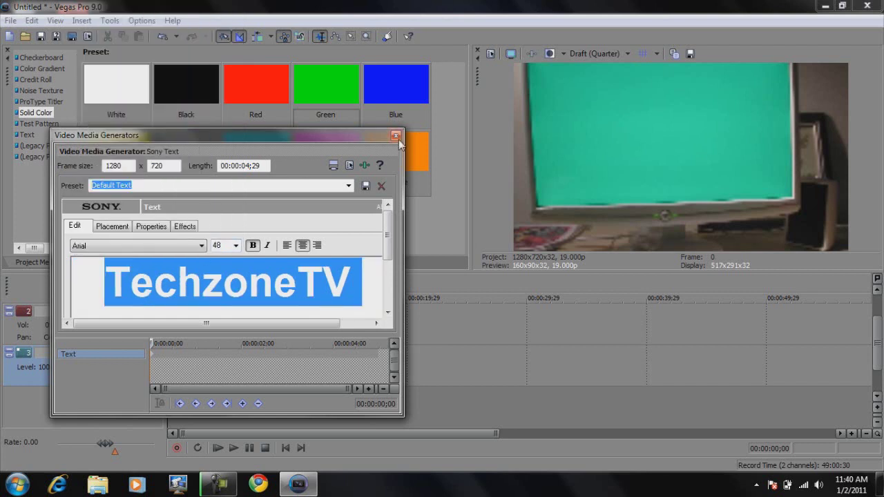
click(395, 136)
- Extend the text clip to the end of the DSCN1027 clip and move the playhead to 00:00:02;18
scroll(874, 355, up, 2)
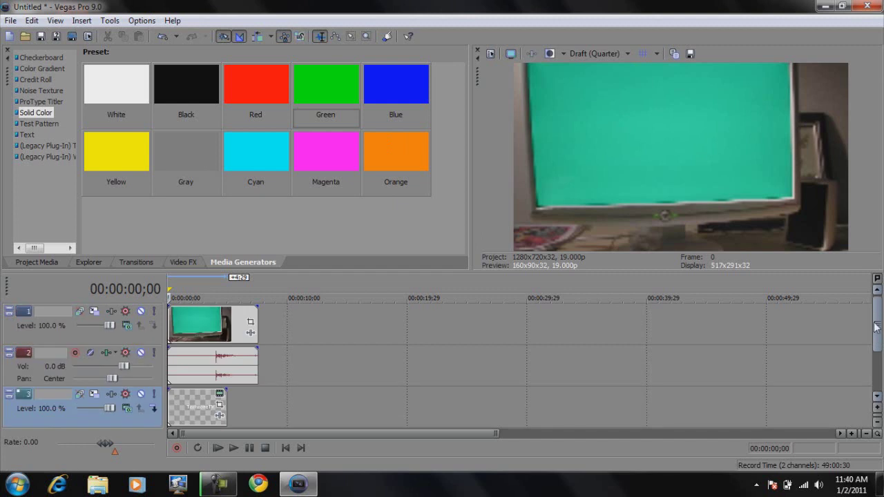
drag(227, 394, 255, 393)
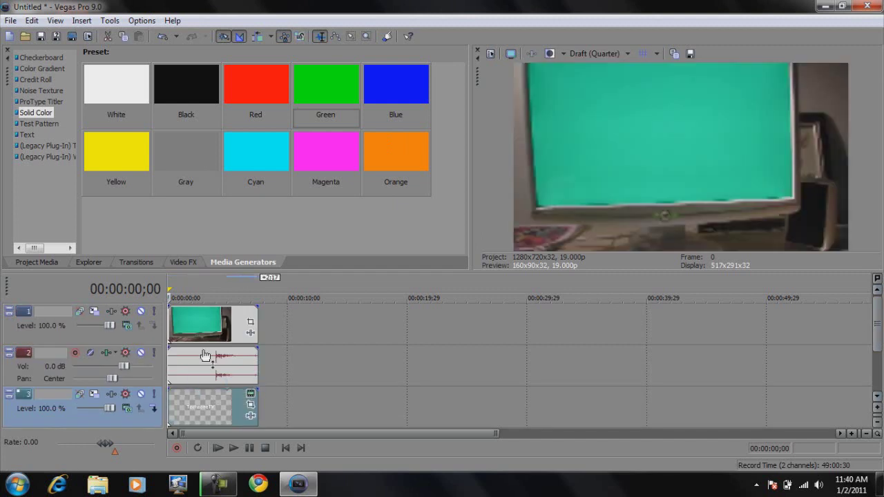
click(199, 358)
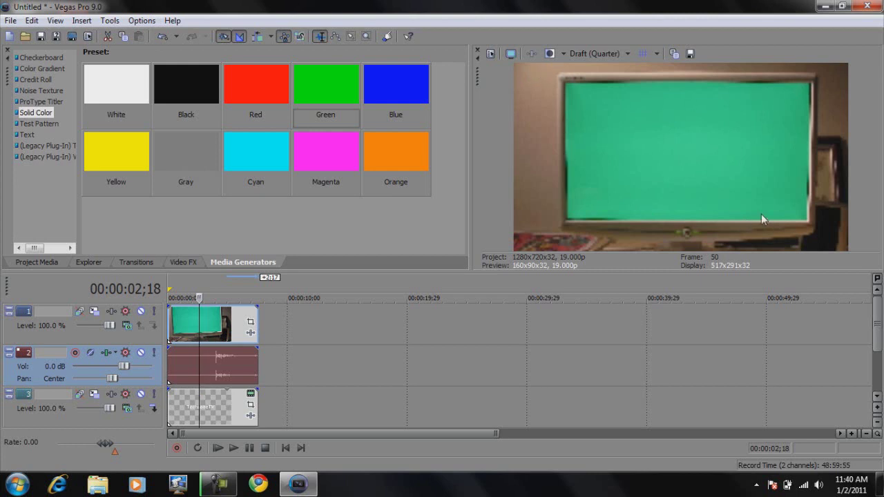
- Apply the Chroma Keyer effect with the Green Screen preset to the DSCN1027 video clip
click(177, 263)
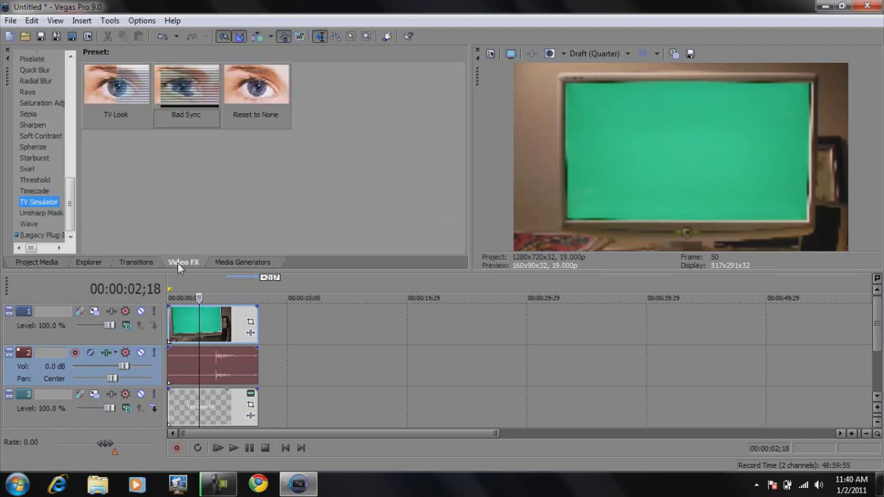
drag(69, 207, 65, 77)
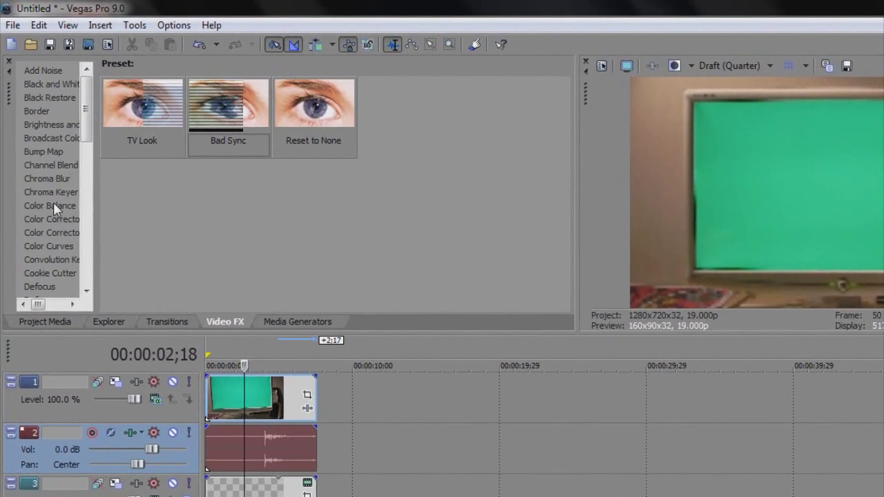
click(56, 193)
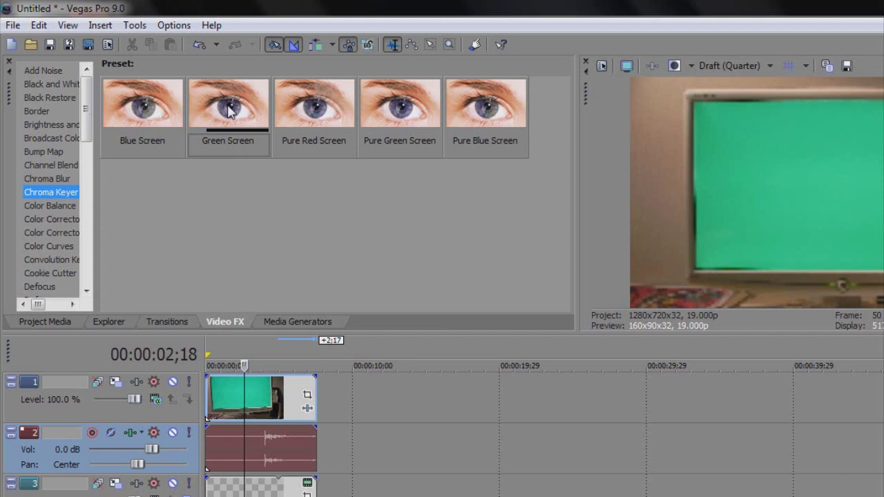
drag(221, 116, 248, 407)
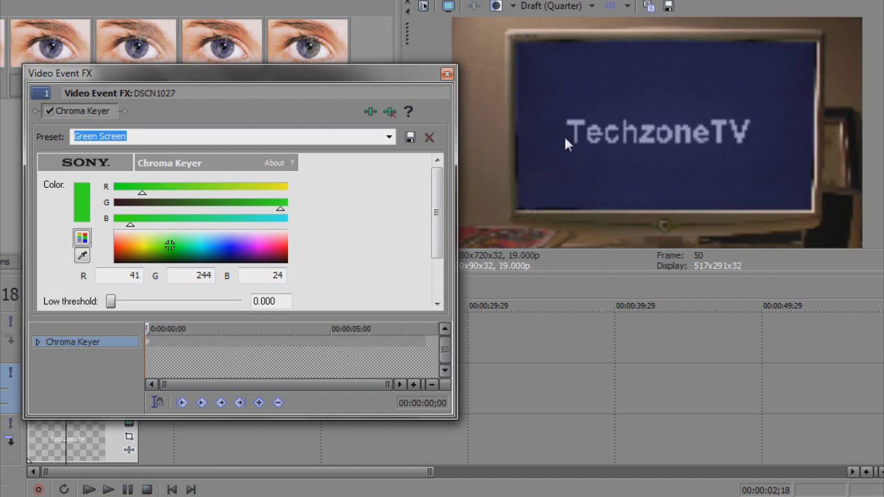
- Sample the monitor's green from the preview as the Chroma Keyer color, raise its blue value to 173, and close the effect settings
drag(134, 254, 139, 232)
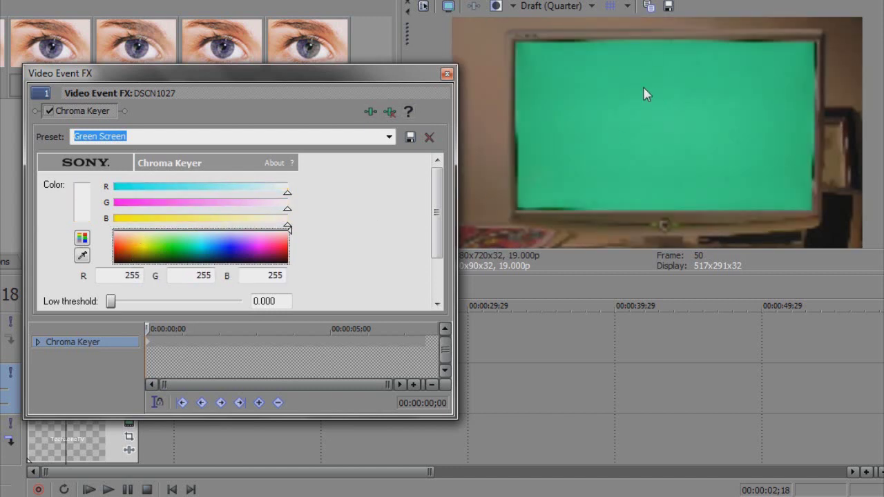
click(82, 255)
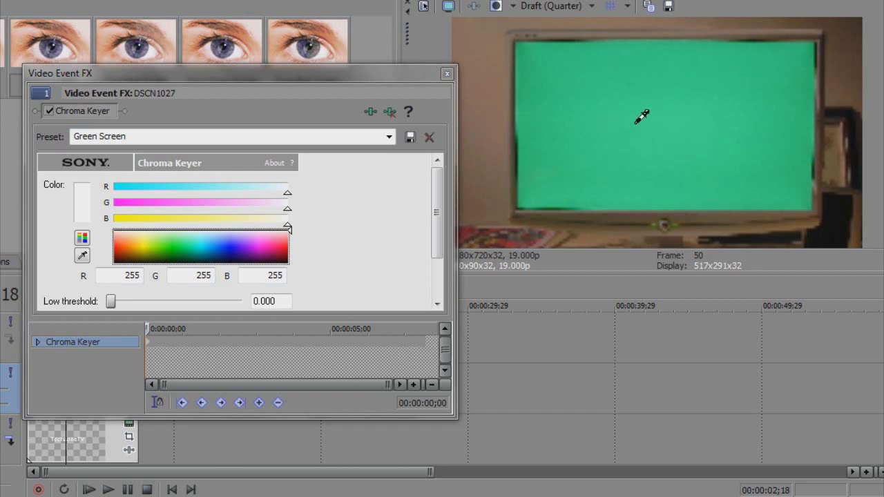
click(642, 117)
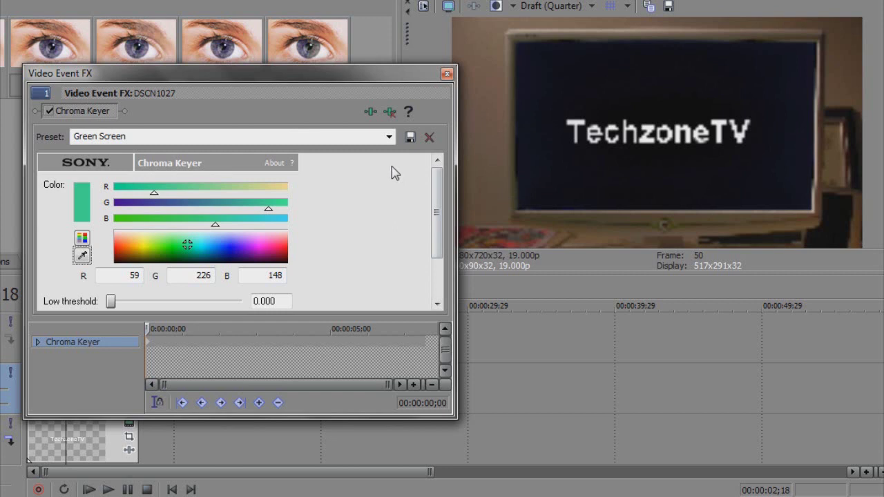
mouse_move(216, 226)
mouse_down()
mouse_move(191, 229)
mouse_move(231, 228)
mouse_up()
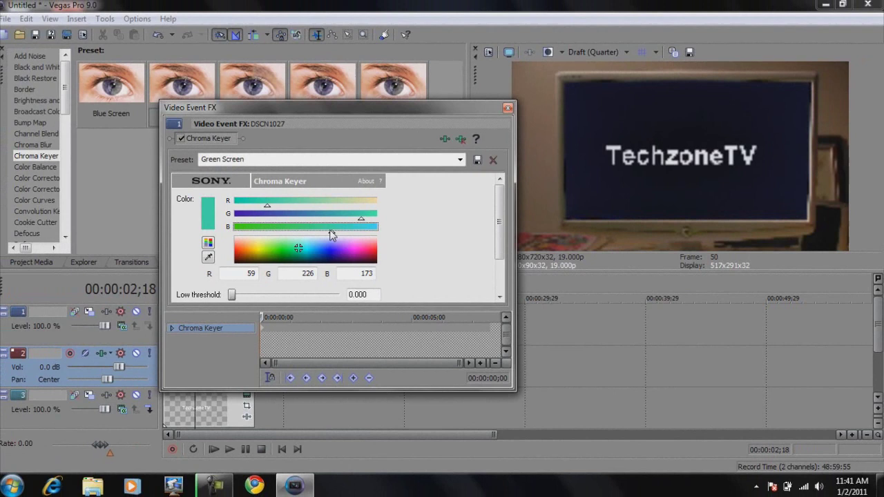
click(508, 108)
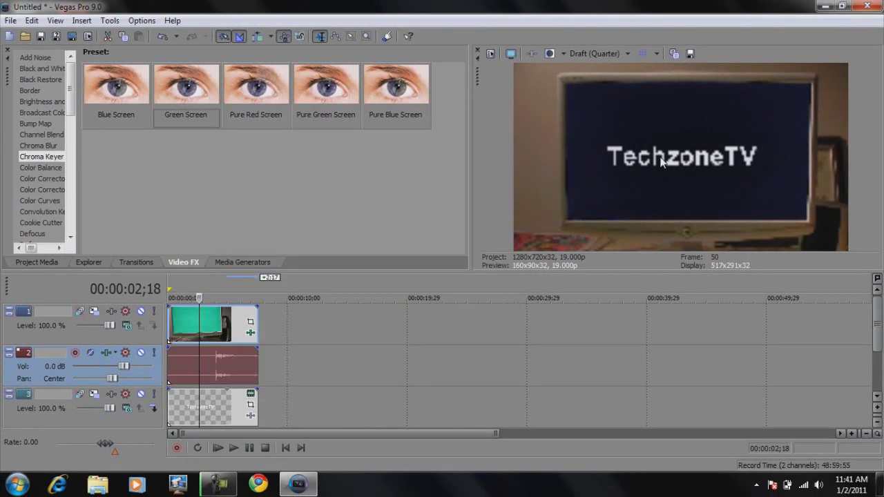
- Select the time range from 00:00:00;00 to 00:00:07;17 and play back the keyed clip with the text behind it
key(Delete)
key(Delete)
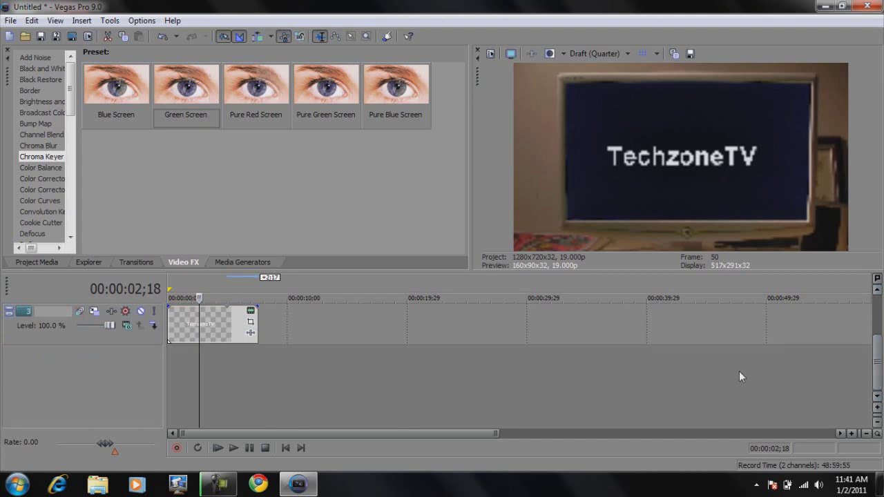
click(180, 318)
click(185, 322)
click(198, 323)
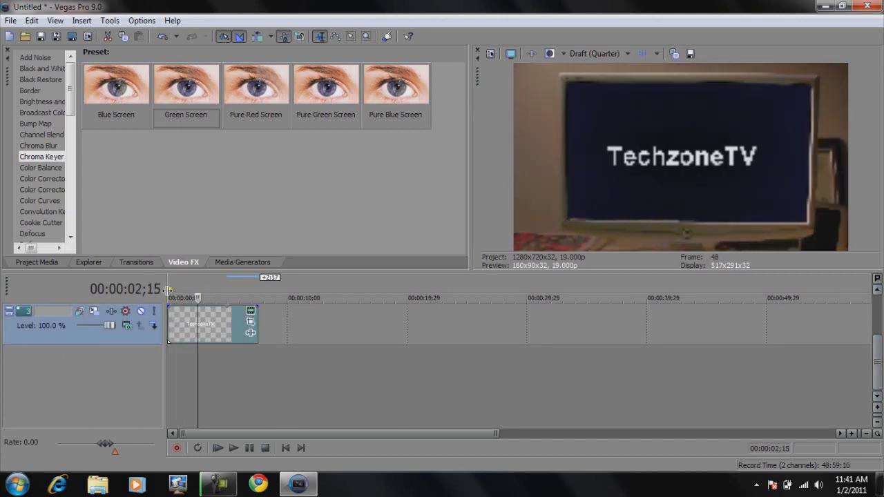
drag(172, 293, 256, 298)
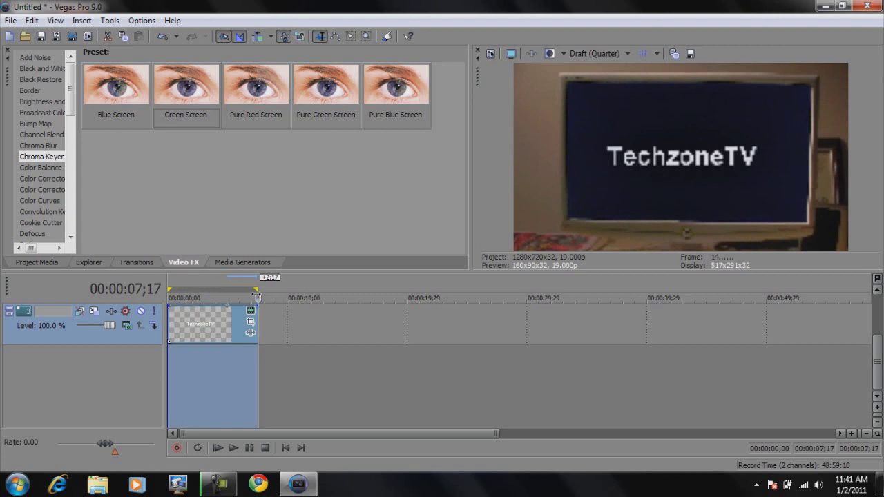
key(space)
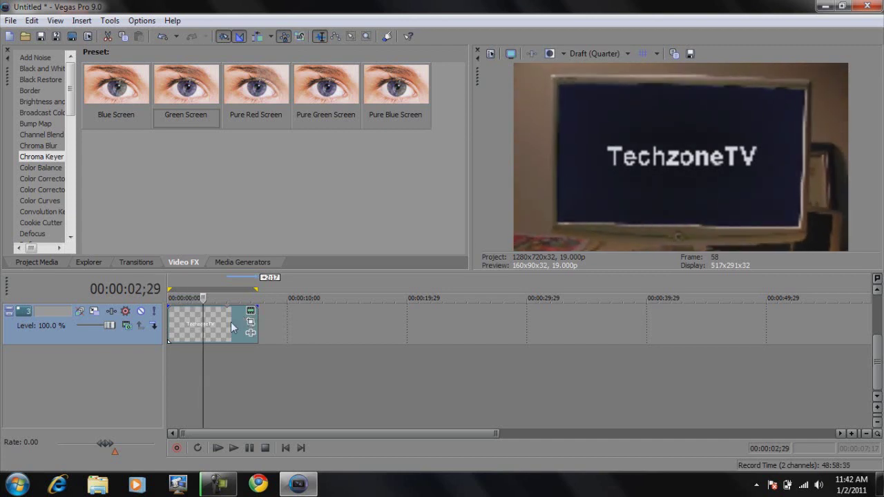
click(218, 448)
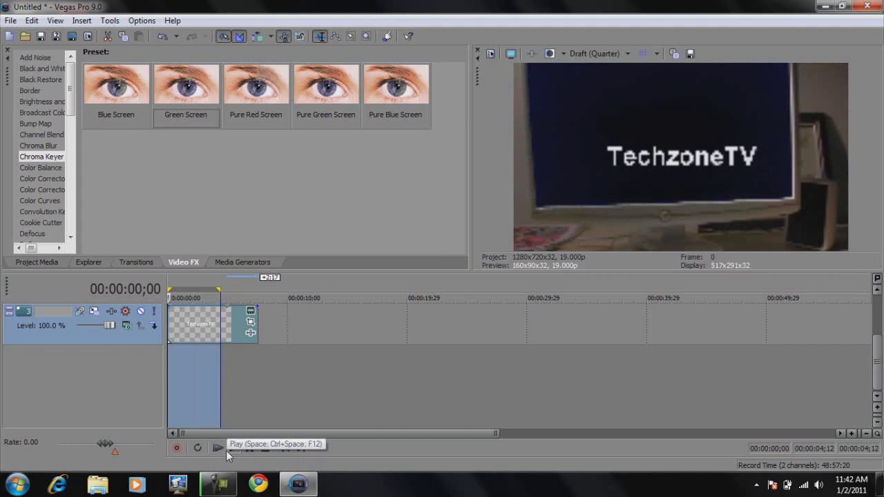
- Reopen the generated TechzoneTV text for editing and set all of it to the ConcursoItalian BTN font at size 72
scroll(877, 346, up, 2)
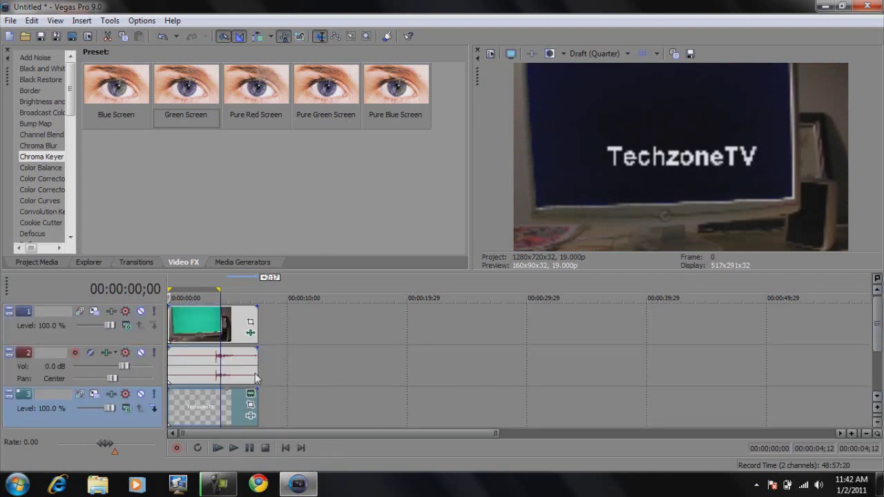
right_click(233, 407)
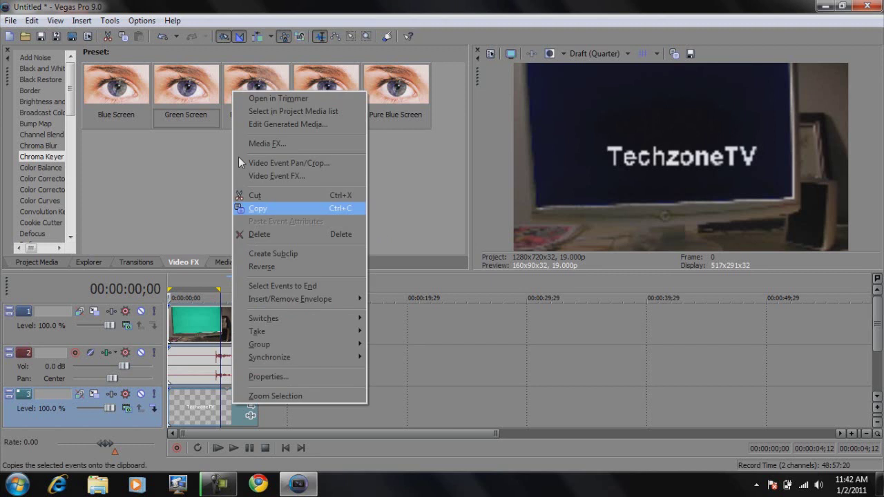
click(266, 125)
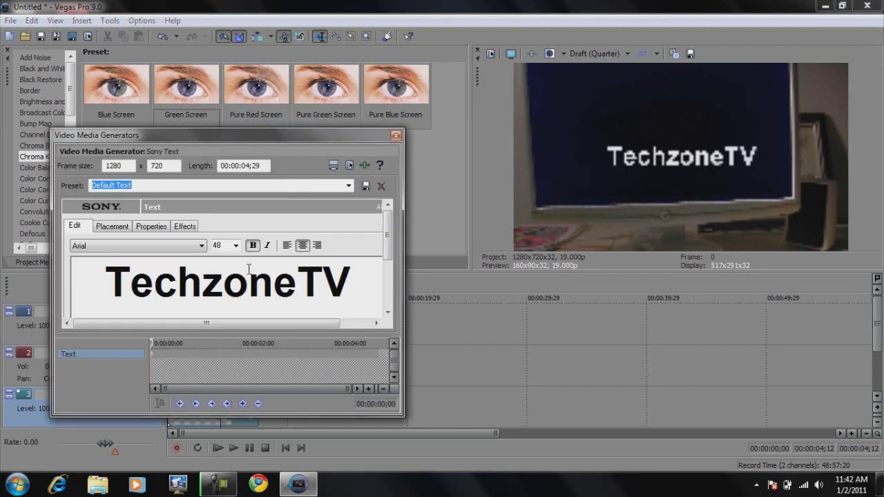
double_click(177, 298)
click(191, 248)
click(131, 223)
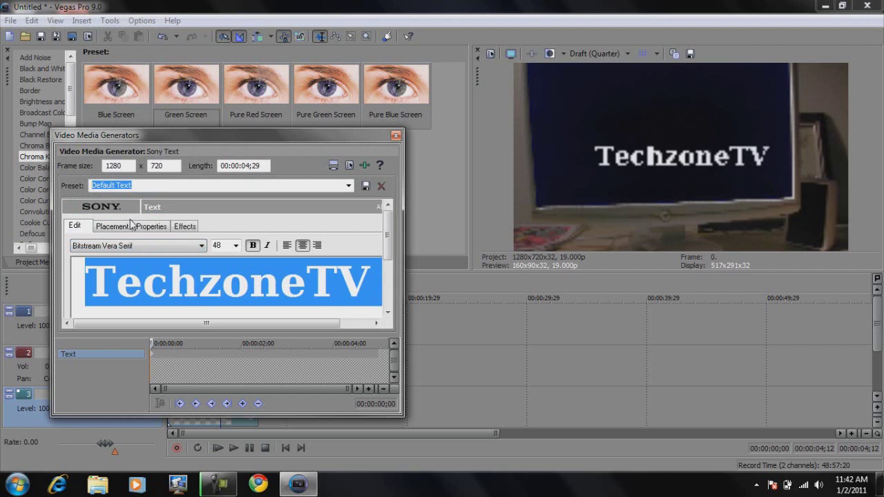
key(Down)
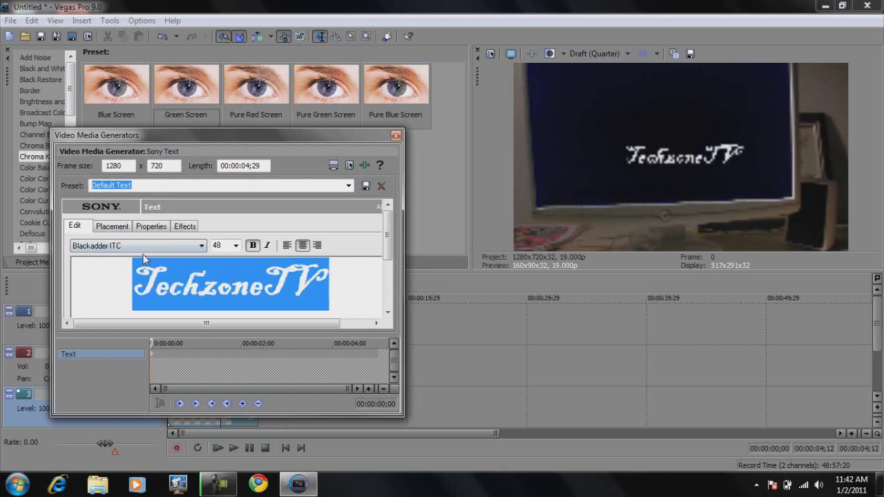
click(146, 249)
scroll(118, 180, down, 5)
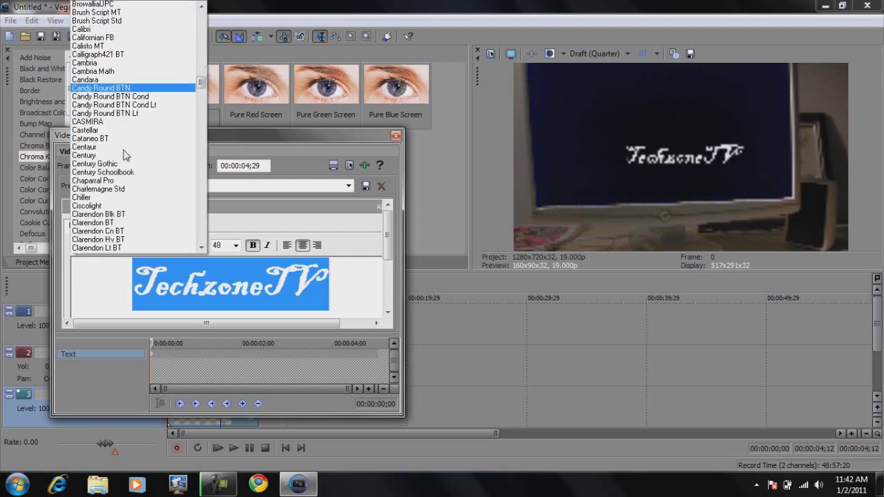
click(113, 184)
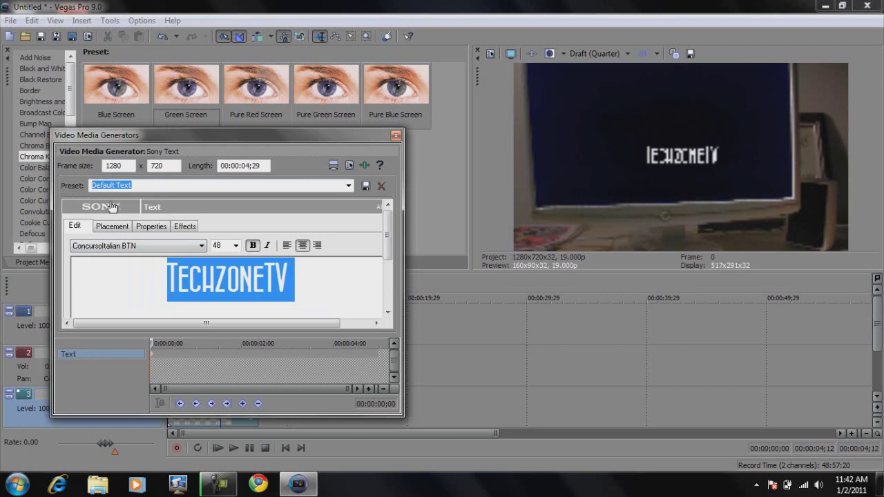
click(236, 245)
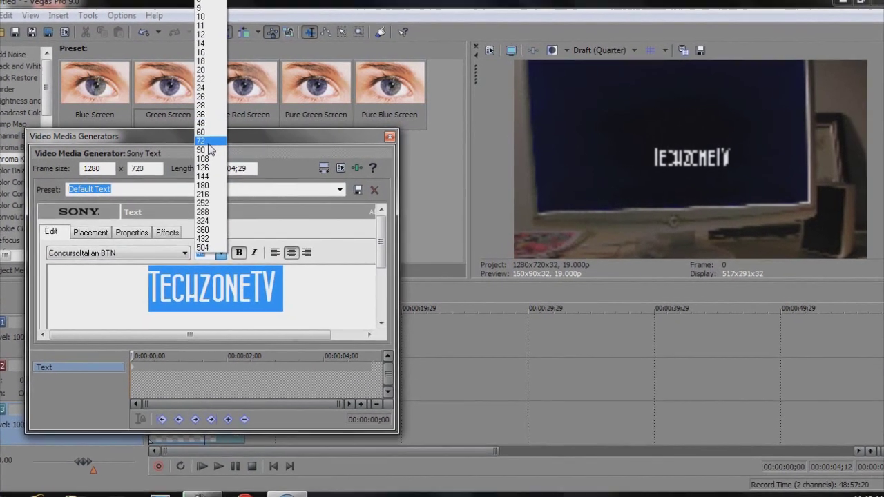
click(221, 140)
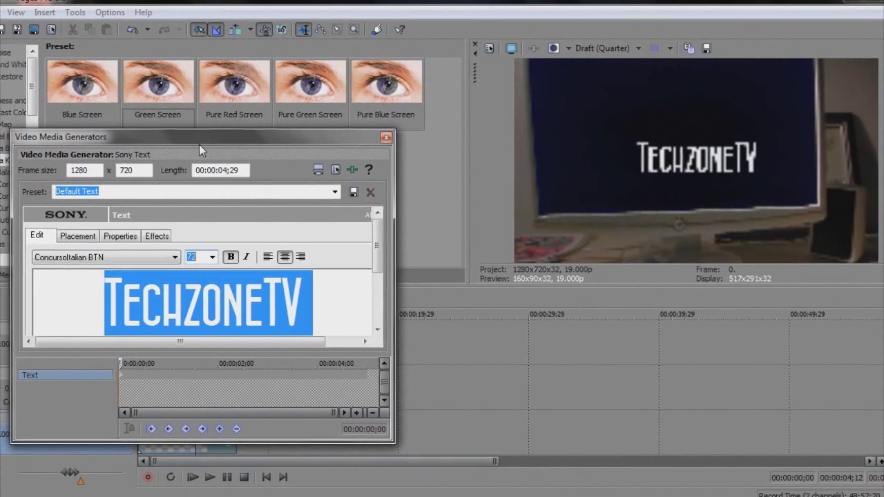
- Set the text color to black and the background color to opaque white
click(148, 240)
click(116, 239)
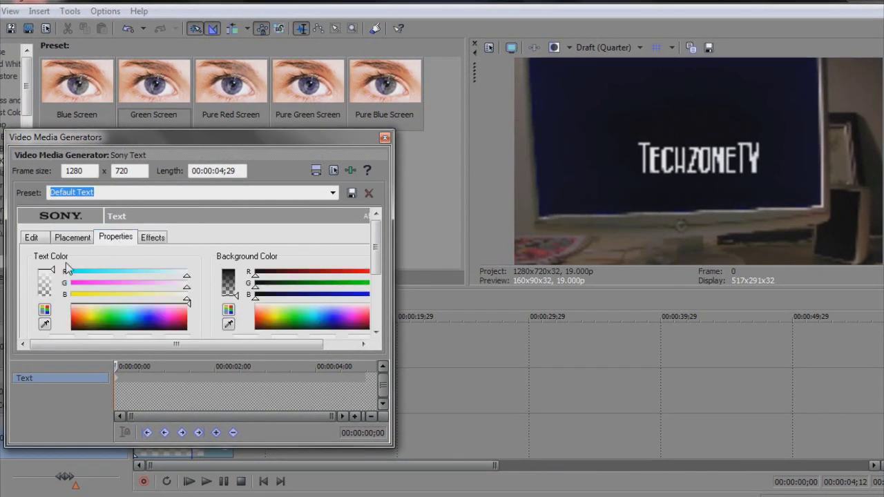
drag(84, 307, 95, 348)
drag(275, 322, 274, 301)
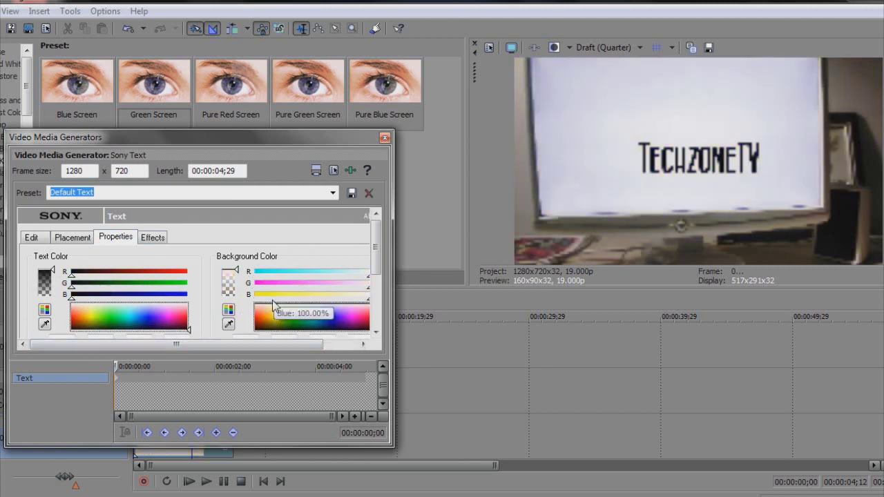
- Enable an outline on the text and change the outline color to blue
click(149, 237)
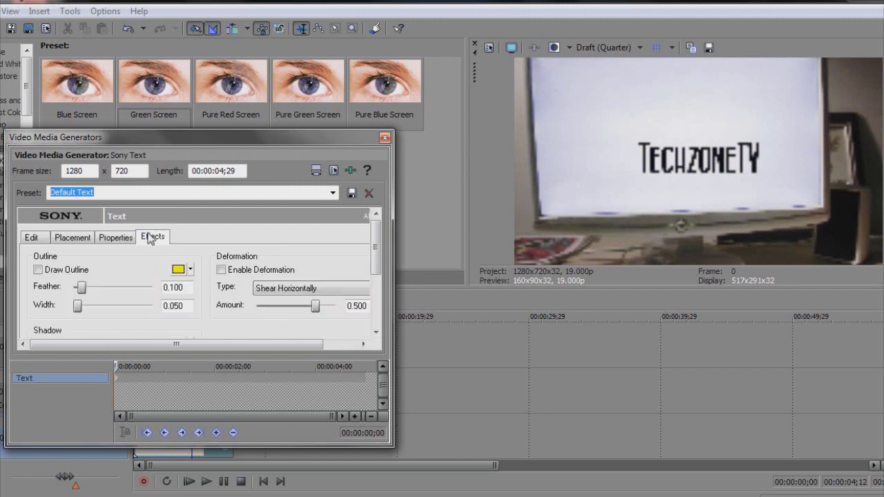
click(38, 269)
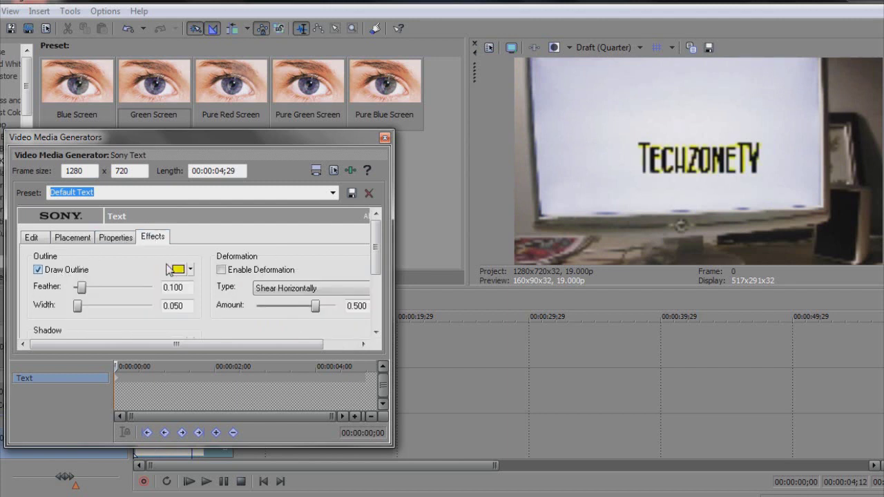
click(191, 269)
drag(249, 334, 265, 334)
- Check the text at Draft (Full) preview quality, restore Draft (Quarter), and close the text generator
click(601, 46)
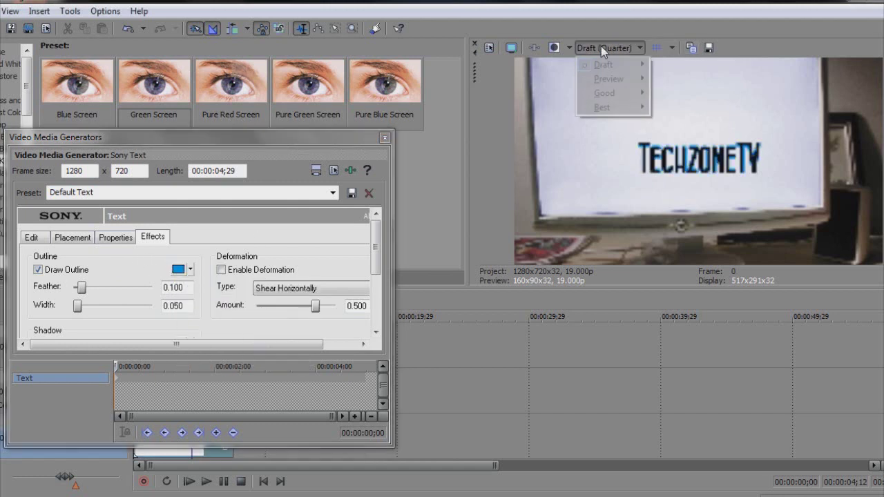
click(680, 79)
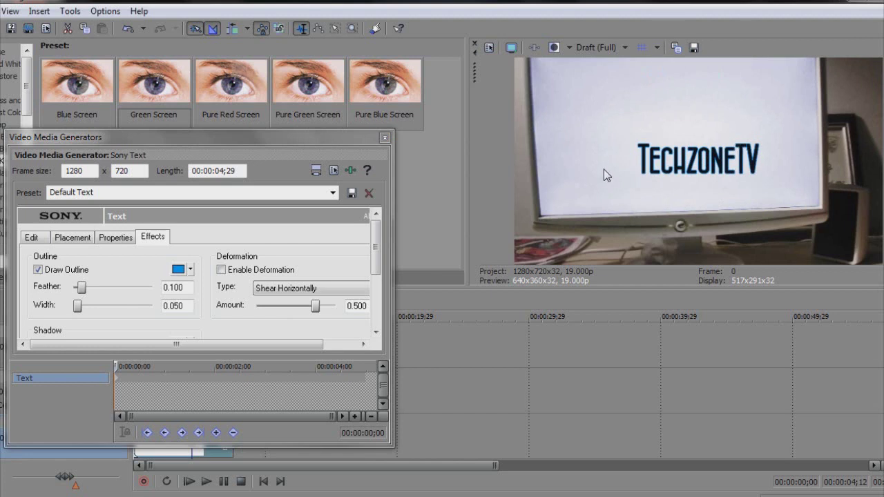
click(600, 47)
mouse_move(632, 63)
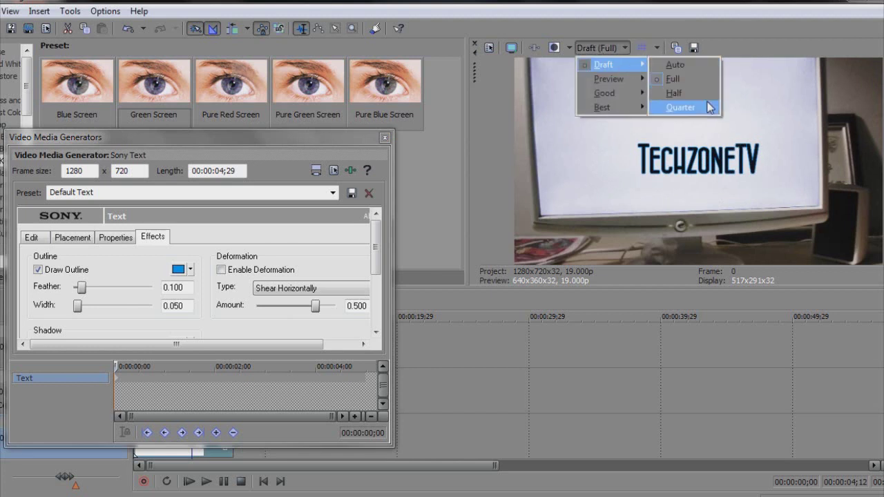
click(709, 108)
click(385, 138)
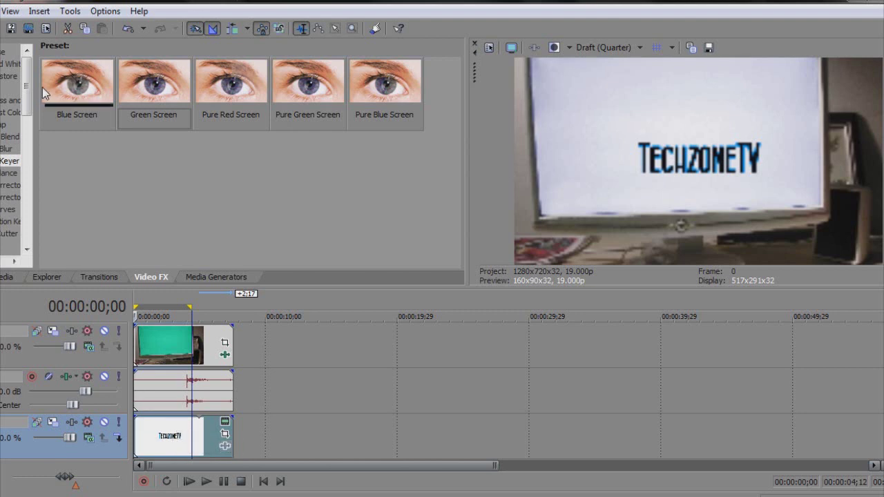
- Apply the TV Simulator effect with the Bad Sync preset to the text clip and close its settings
scroll(17, 172, down, 8)
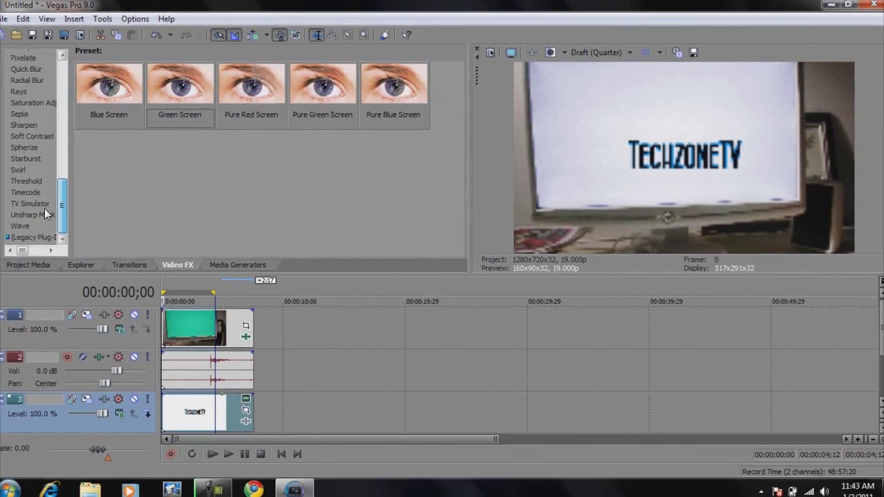
click(40, 205)
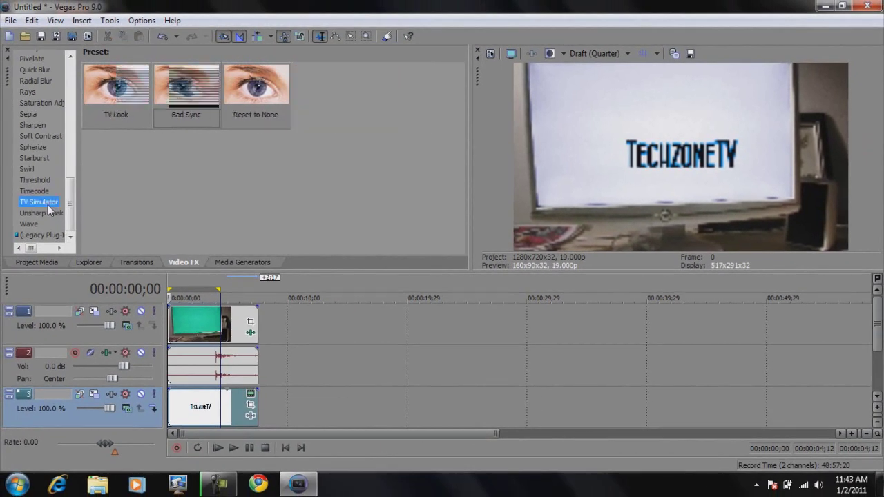
drag(176, 94, 196, 410)
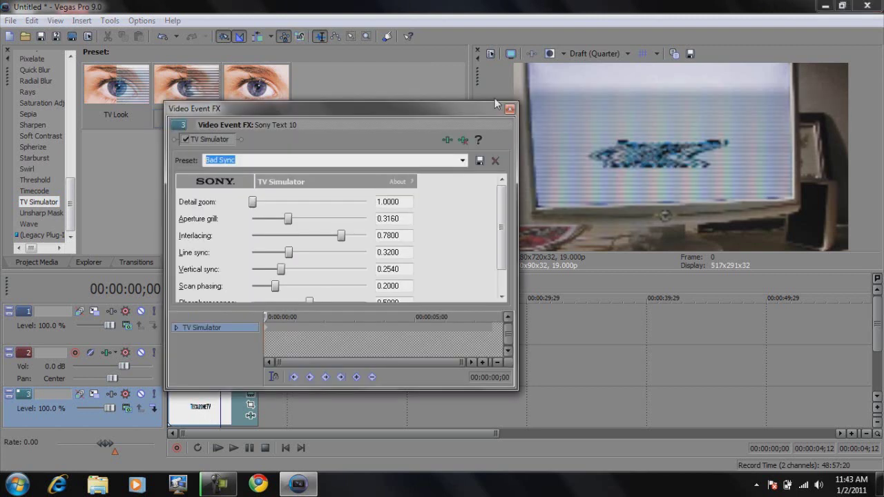
click(510, 108)
- Set the video preview quality to Draft (Full)
click(591, 53)
mouse_move(596, 69)
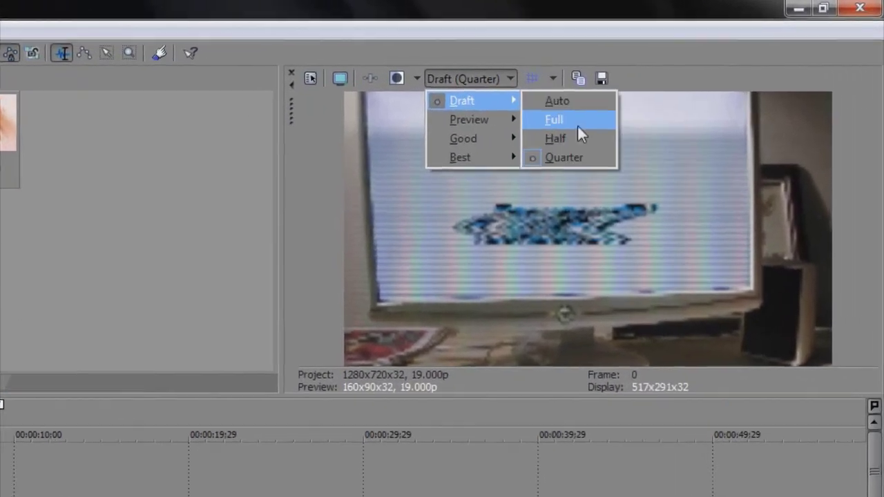
click(578, 128)
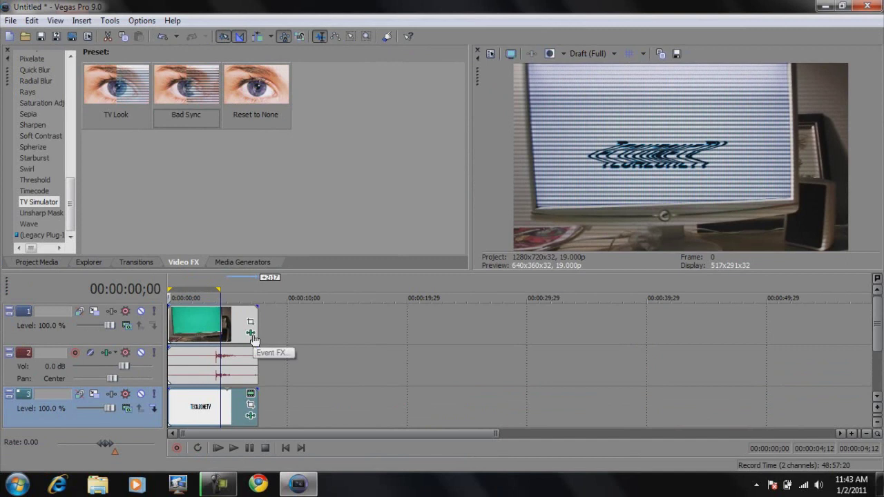
- Reopen the Chroma Keyer settings of the DSCN1027 clip and lower the high threshold to 0.709
click(251, 334)
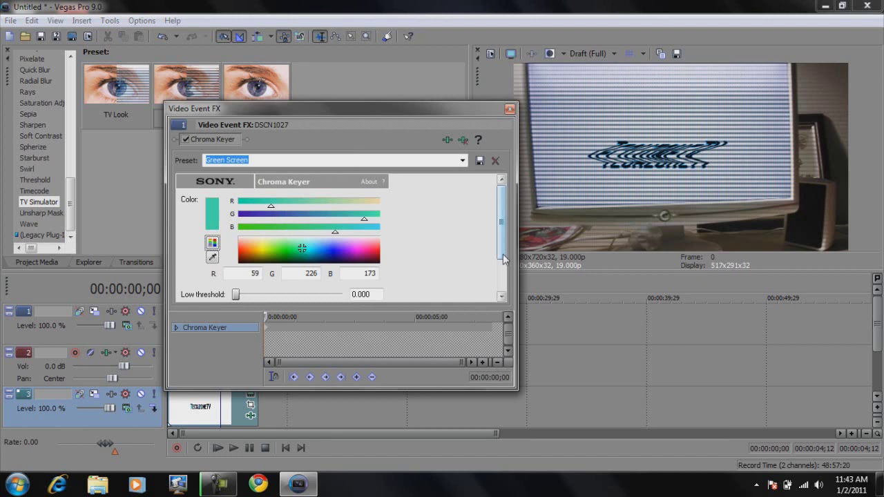
scroll(508, 253, down, 3)
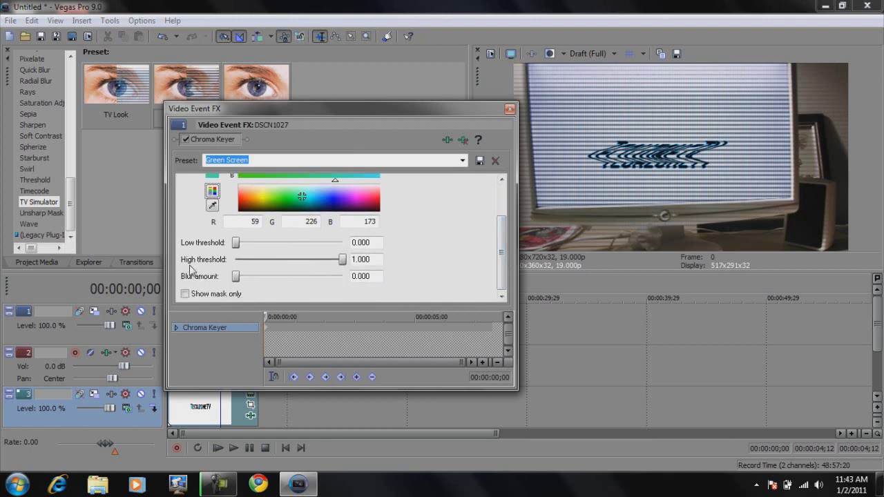
drag(336, 261, 312, 265)
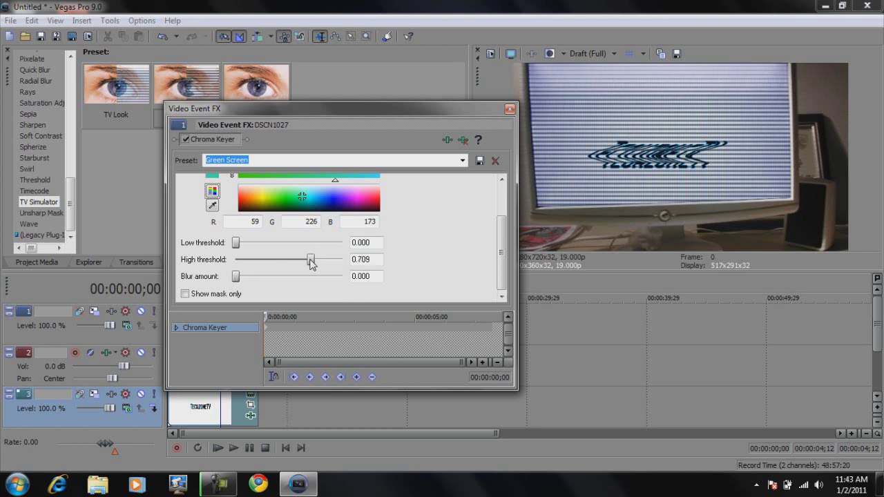
- Lower the Chroma Keyer's high threshold slightly further and close the settings of the DSCN1027 clip
drag(314, 264, 309, 265)
click(510, 109)
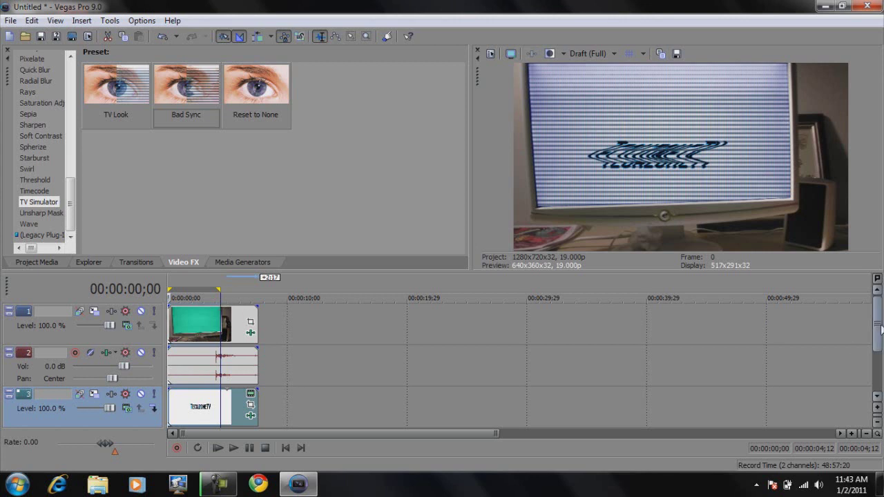
- Reopen the text clip's TV Simulator settings and set Static to 0.6360 and Vertical sync to 1.0000
drag(878, 332, 876, 352)
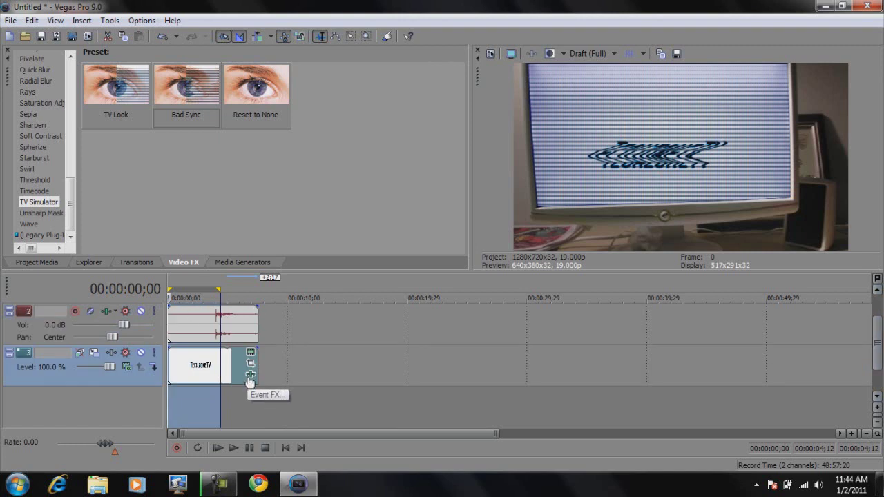
click(249, 375)
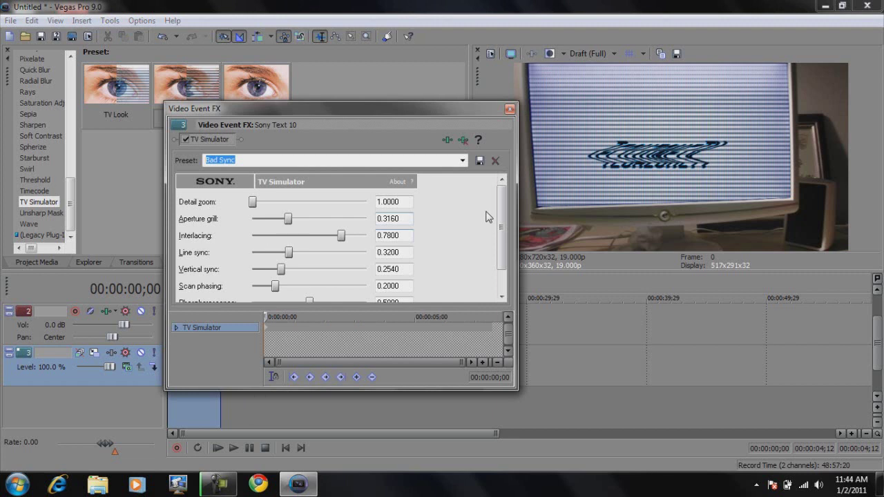
scroll(500, 225, down, 3)
drag(254, 290, 334, 292)
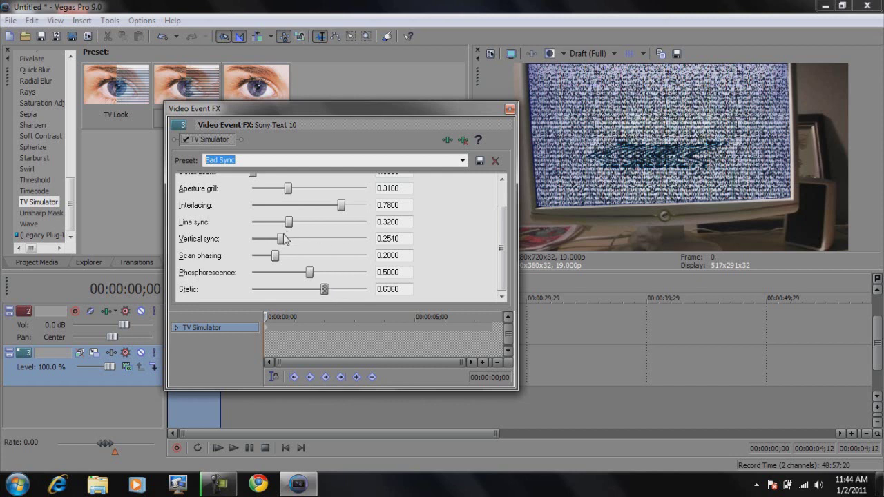
drag(284, 240, 377, 240)
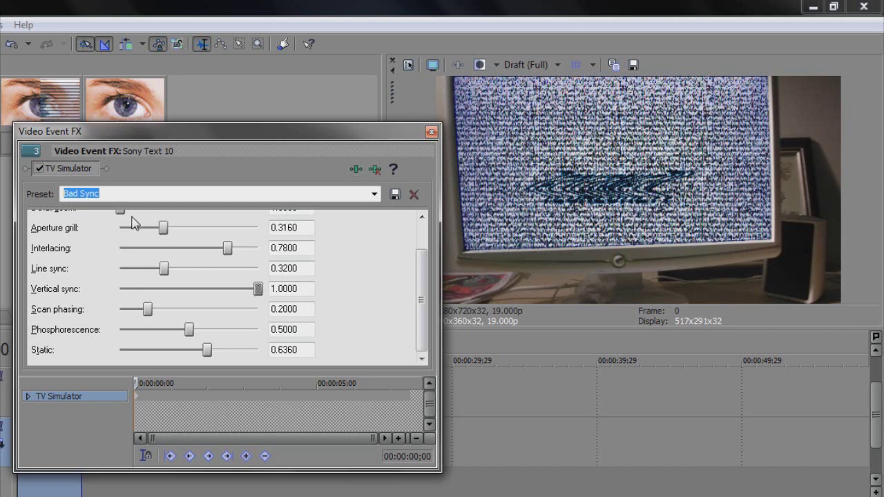
- Set the TV Simulator's Detail zoom to 1.0340 and close the effect settings
scroll(411, 239, up, 2)
mouse_move(122, 252)
mouse_down()
mouse_move(165, 252)
mouse_move(123, 251)
mouse_up()
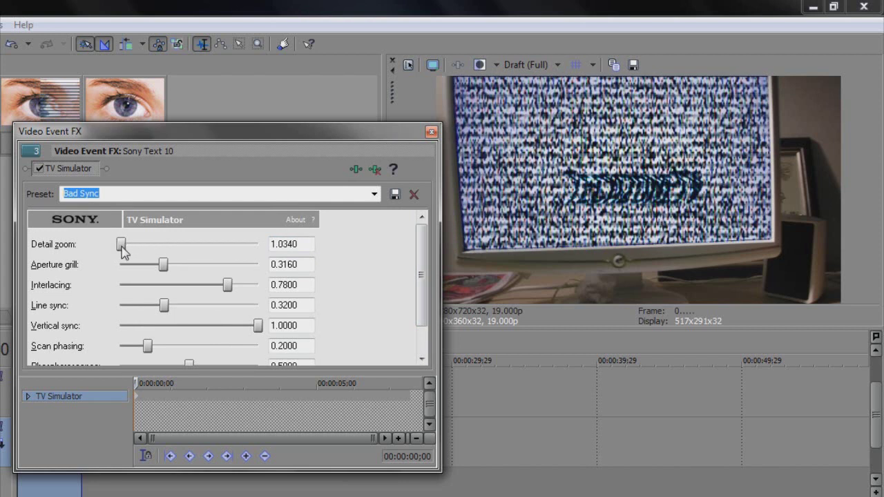
click(427, 131)
- Play back the static effect, and step frame by frame past the audio peak to examine the hand swipe
key(space)
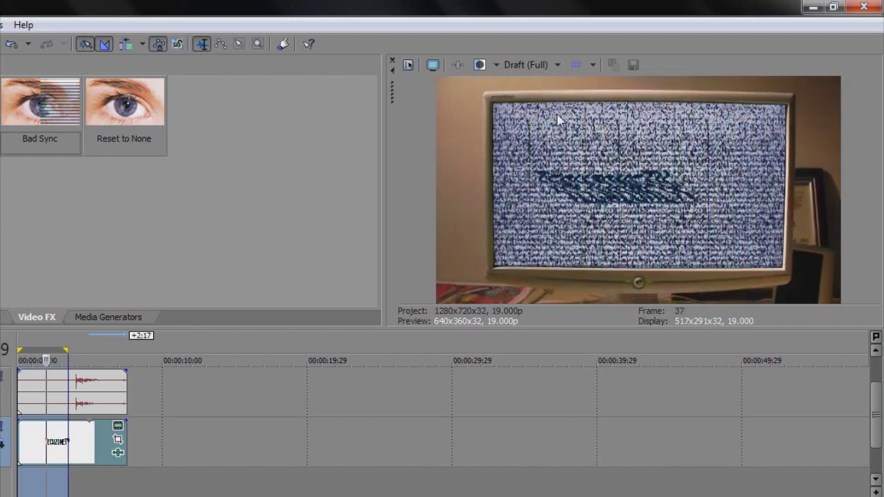
key(space)
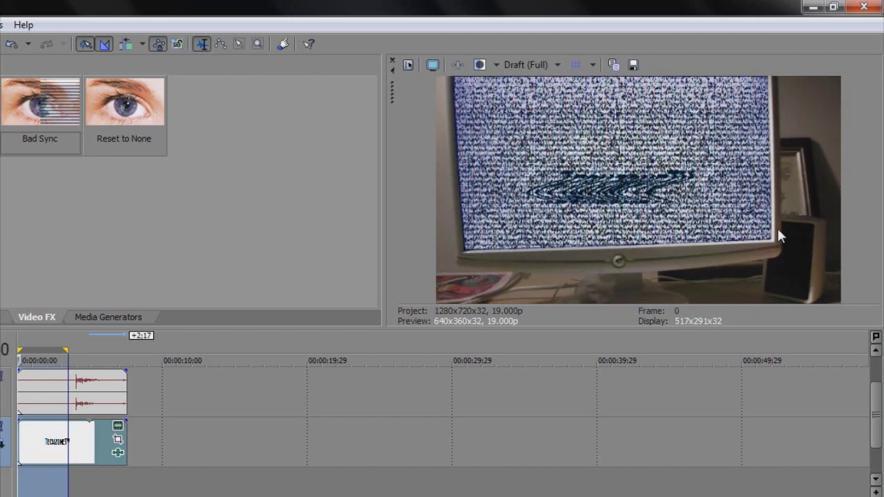
click(76, 404)
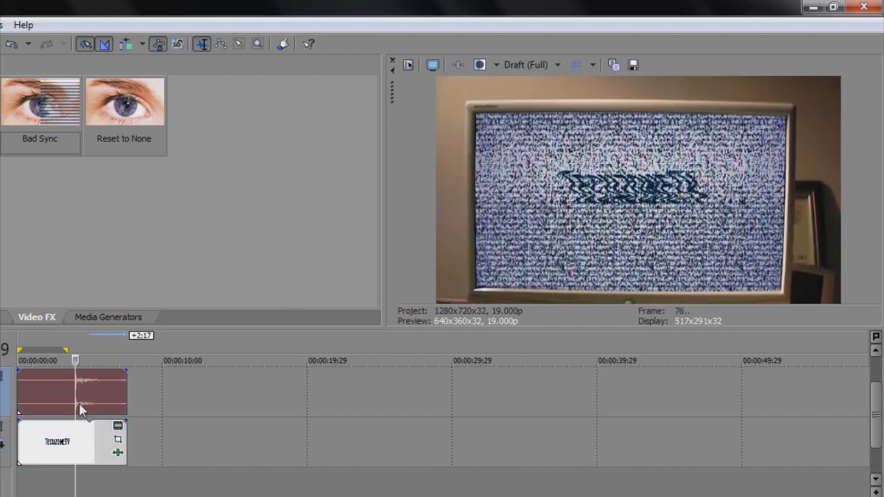
key(Right)
key(Right)
key(Right)
key(Right)
key(Right)
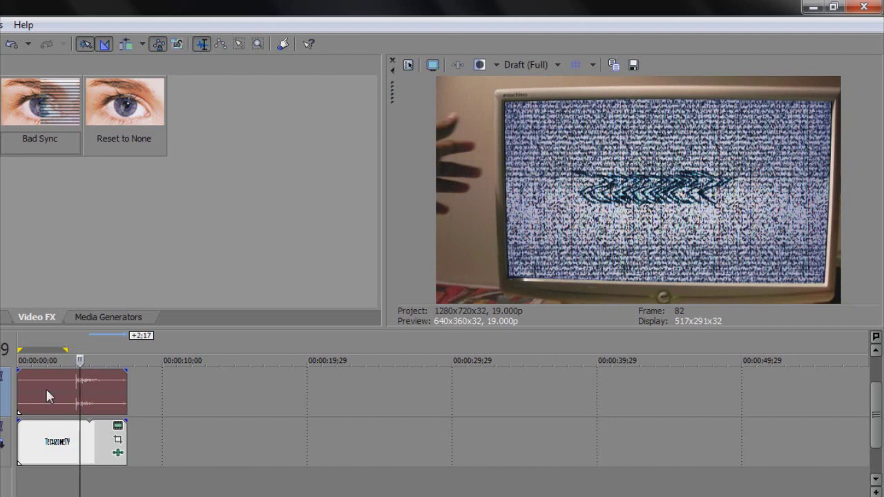
- Reopen the text clip's TV Simulator settings and add an effect keyframe at 00:00:04;03
drag(873, 415, 876, 378)
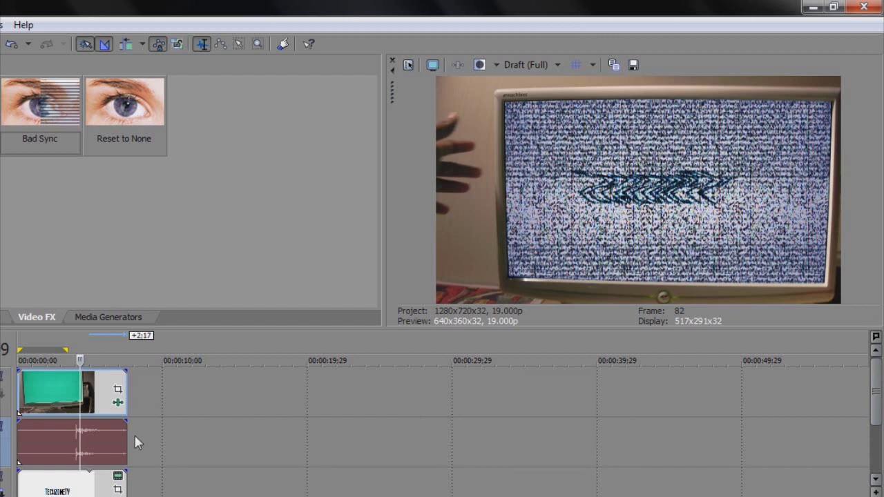
click(118, 476)
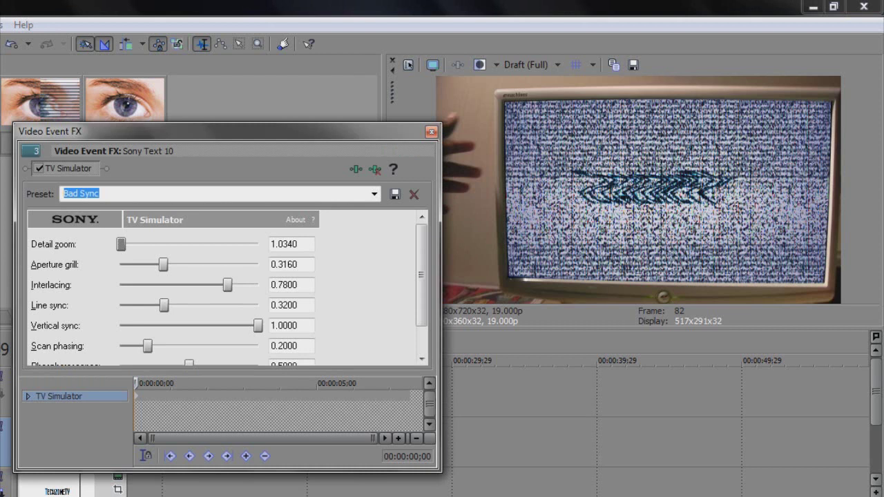
click(233, 402)
key(space)
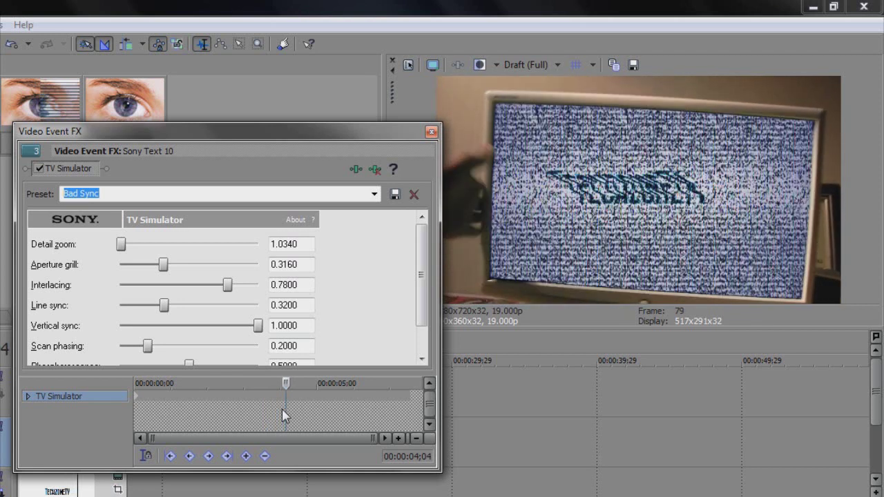
click(246, 456)
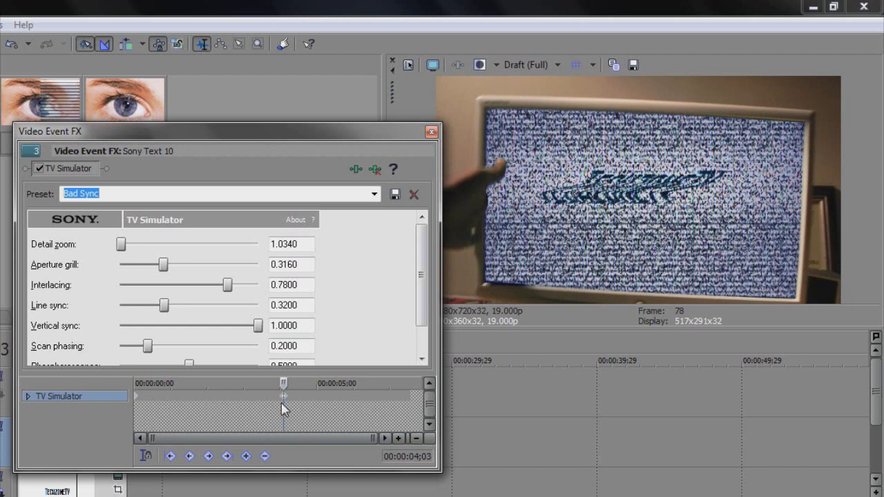
- One frame after the new keyframe, at 00:00:04;04, apply the TV Look preset with Interlacing at 0.1300 and close the settings
key(Right)
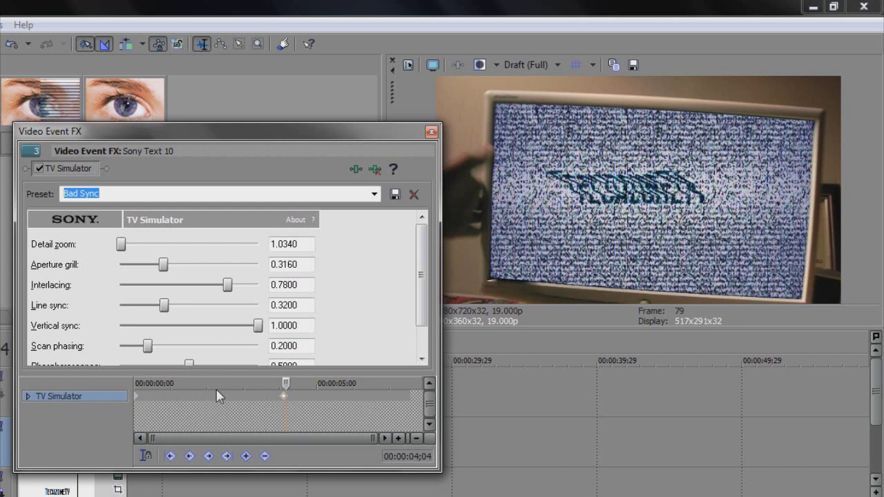
click(374, 195)
click(357, 208)
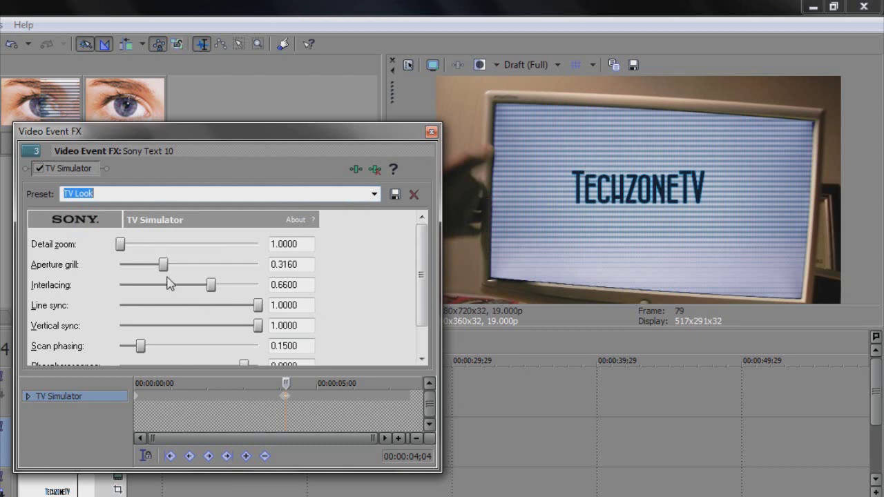
drag(213, 291, 141, 291)
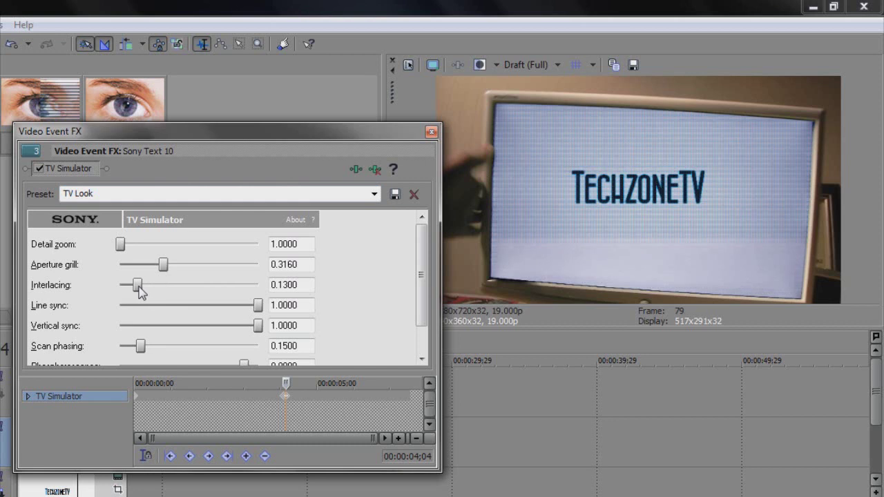
click(431, 131)
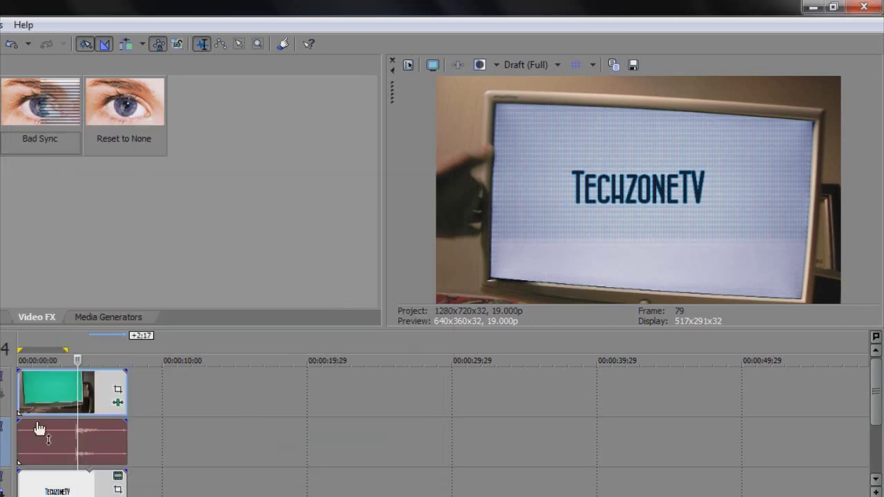
- Reopen the TV Simulator settings, shift the TV Look keyframe slightly later, and check the frames around the transition
click(118, 477)
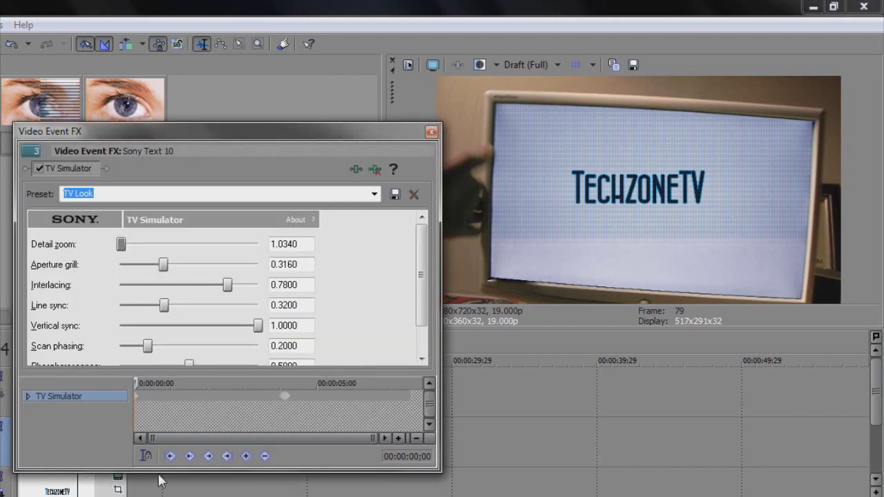
double_click(285, 397)
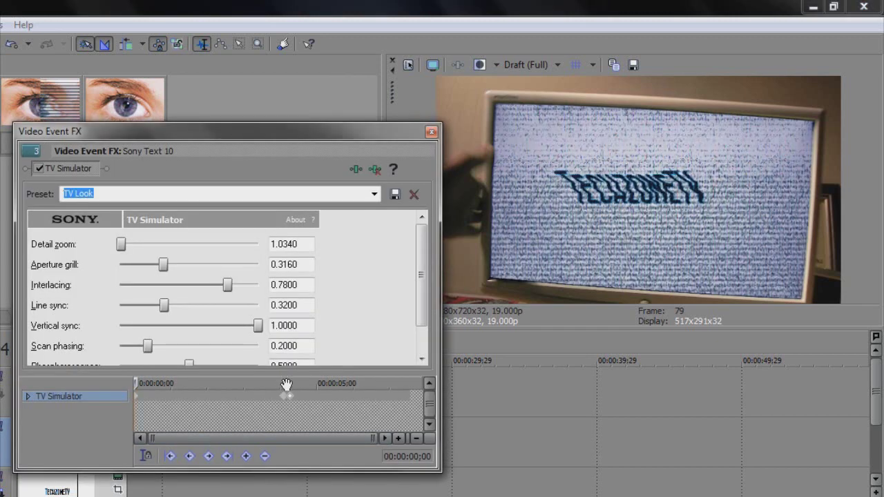
click(283, 399)
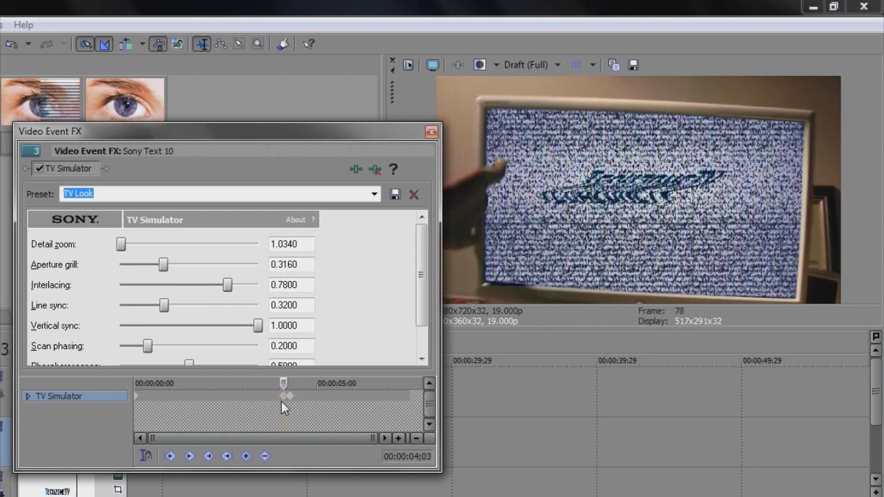
key(Right)
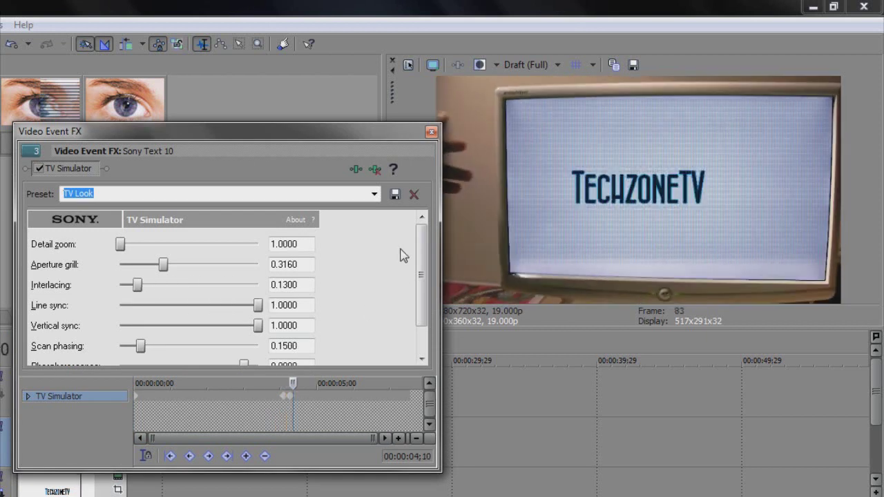
mouse_move(305, 402)
mouse_down()
mouse_move(270, 399)
mouse_move(300, 401)
mouse_up()
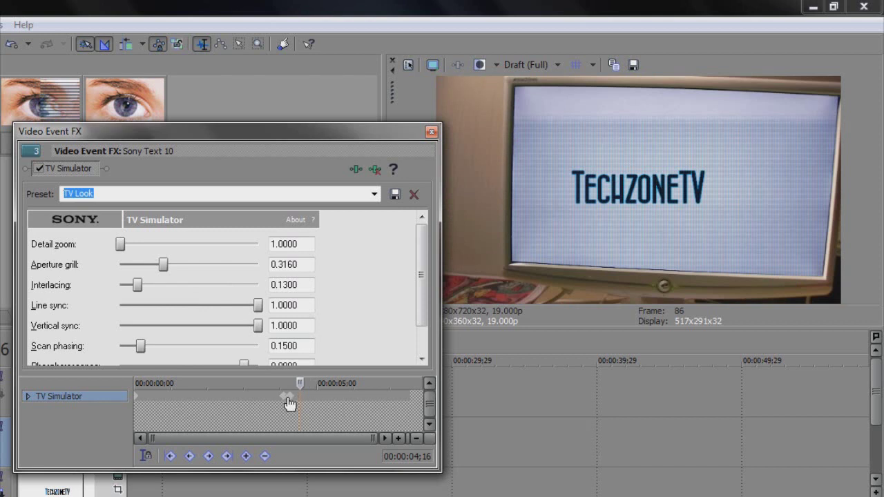
drag(305, 397, 274, 402)
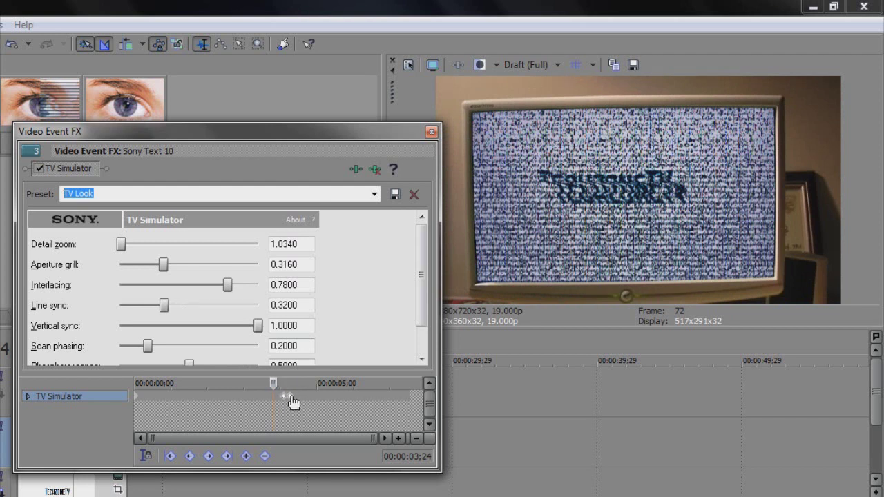
right_click(294, 397)
click(317, 359)
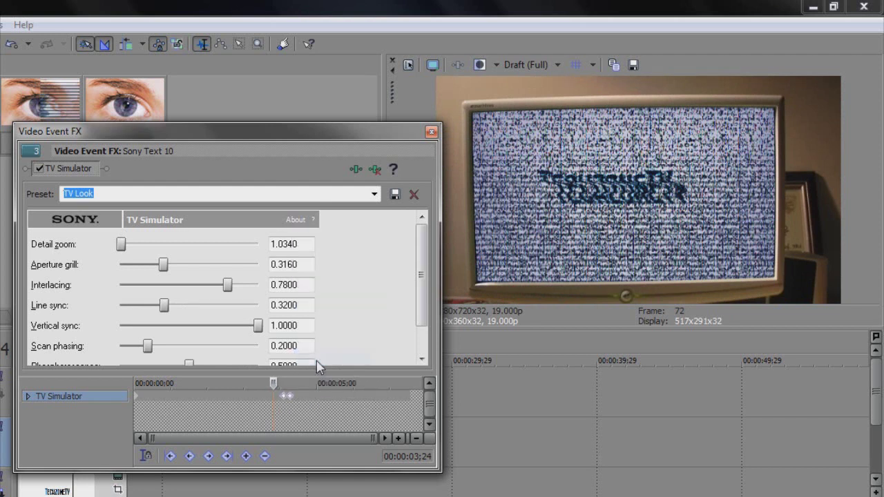
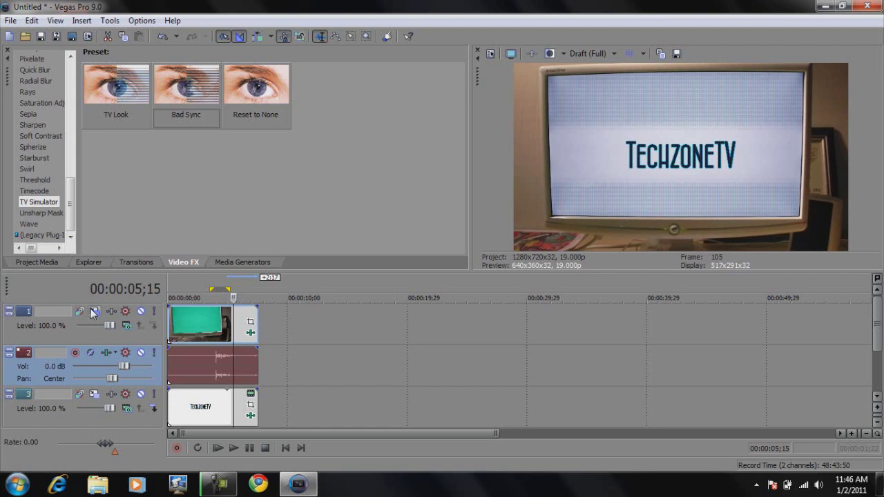
- Open Track Motion for track 1 and add a Position keyframe at 00:00:04;28
click(91, 310)
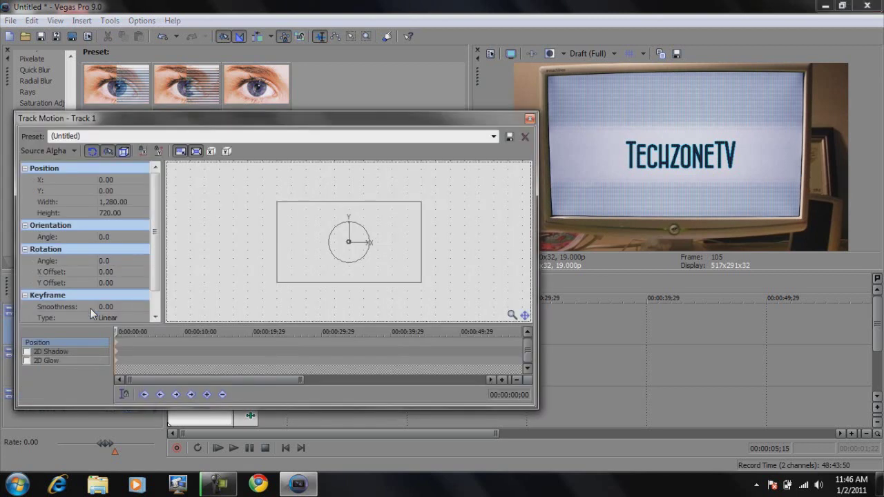
click(151, 343)
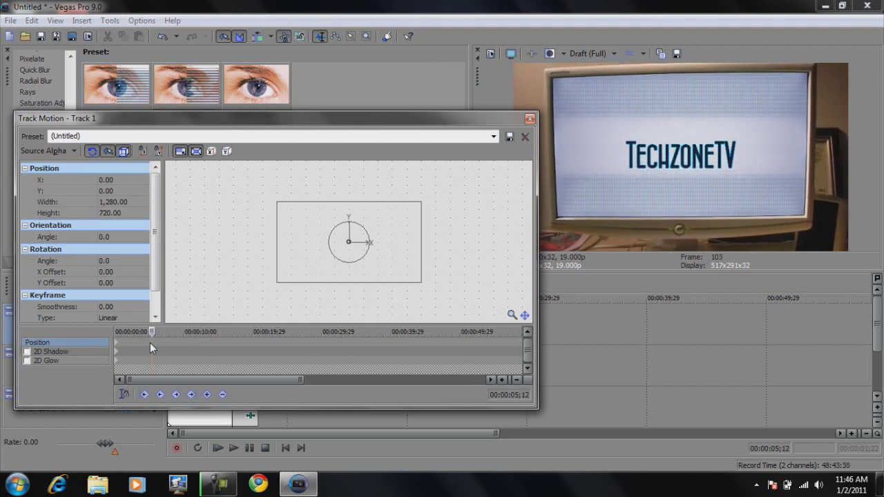
key(Left)
key(Left)
key(Left)
key(Left)
key(Left)
key(Left)
key(Left)
key(Left)
key(Left)
key(Left)
key(Left)
key(Left)
key(Left)
key(Left)
key(Left)
key(Left)
key(Left)
key(Left)
key(Left)
key(Left)
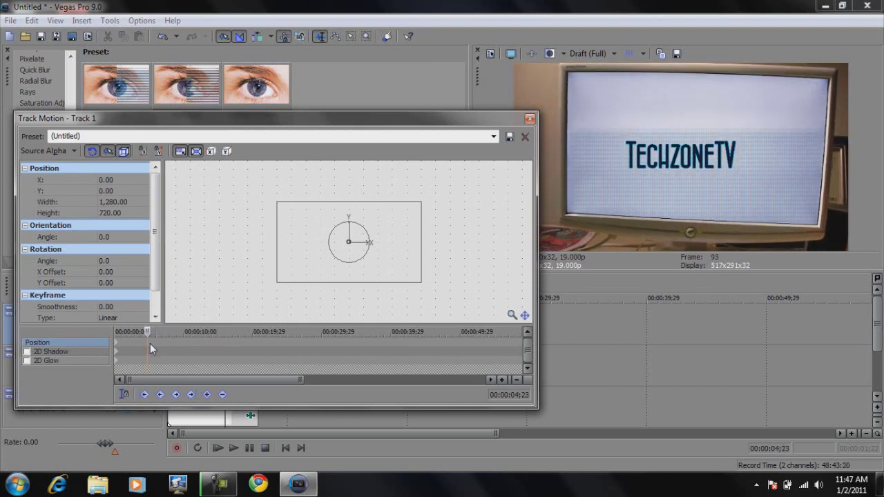
key(Right)
key(Right)
key(Right)
key(Right)
key(Right)
key(Right)
key(Right)
key(Right)
key(Right)
key(Right)
key(Right)
key(Right)
key(Right)
key(Right)
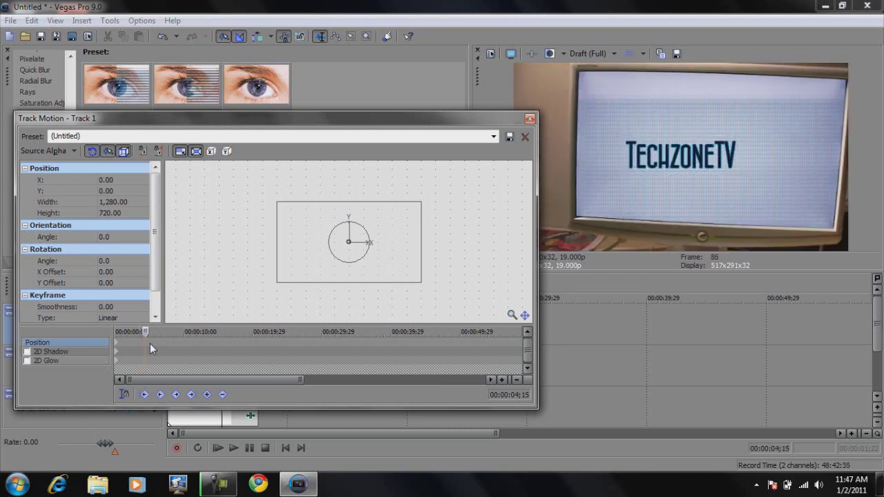
key(Right)
key(Right)
key(Right)
key(Right)
key(Right)
key(Right)
key(Right)
key(Right)
key(Right)
key(Right)
key(Right)
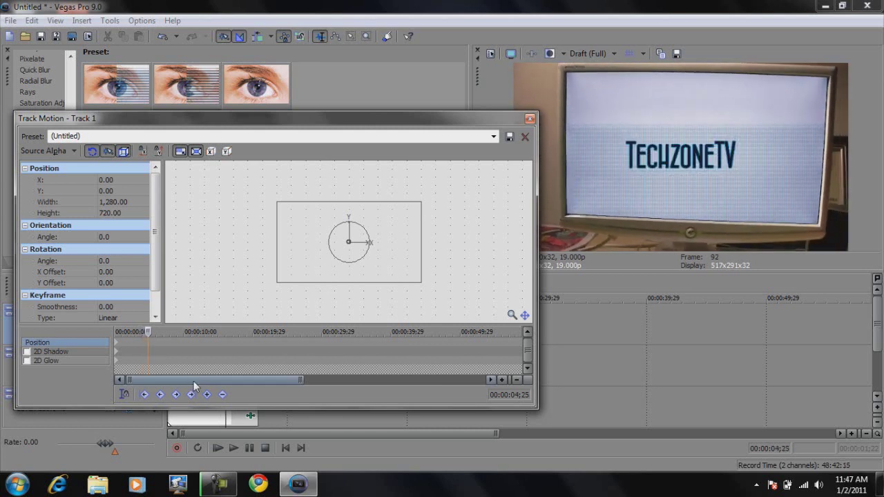
click(207, 395)
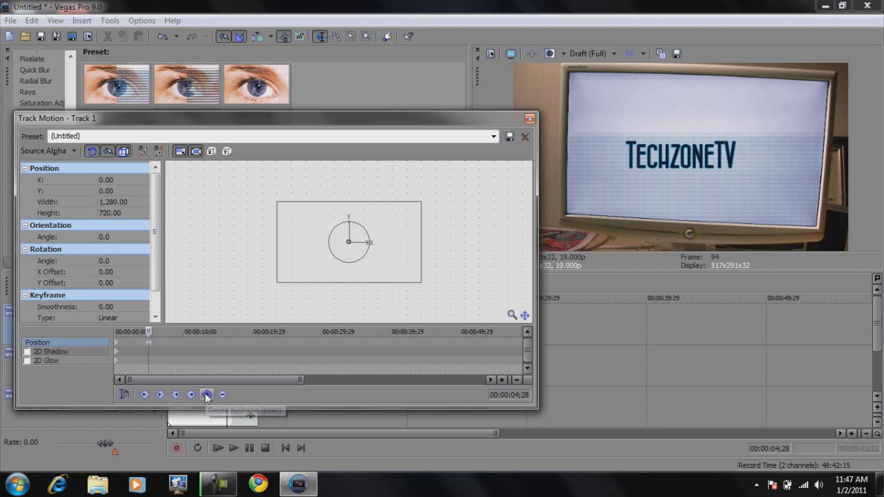
- At 00:00:05;03, enlarge the track 1 motion frame to about 1,949 by 1,097 and shift it down to Y -72.00
key(Right)
key(Right)
key(Right)
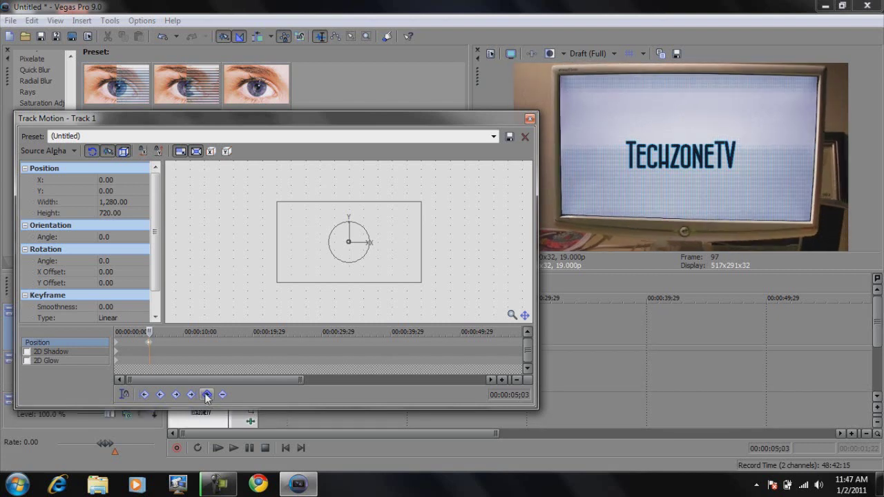
click(277, 203)
drag(276, 202, 239, 181)
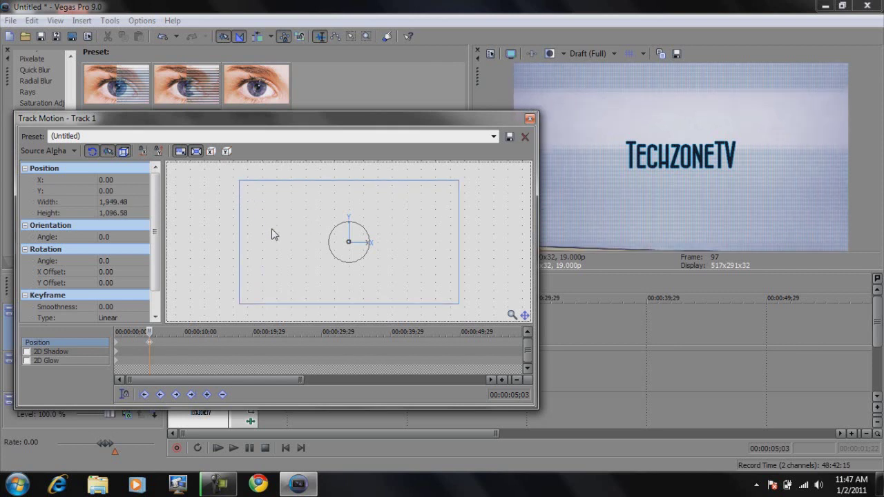
drag(271, 231, 268, 235)
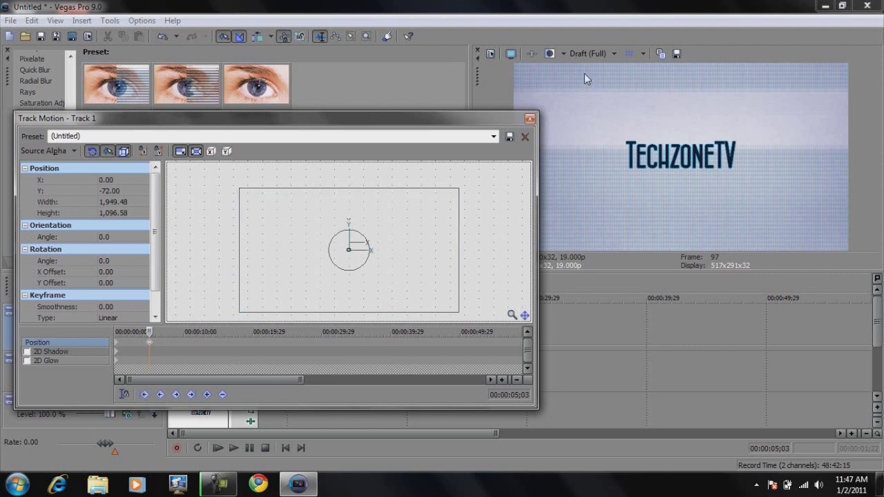
- Set the two later track 1 Position keyframes to Smooth interpolation and close Track Motion
scroll(159, 346, up, 5)
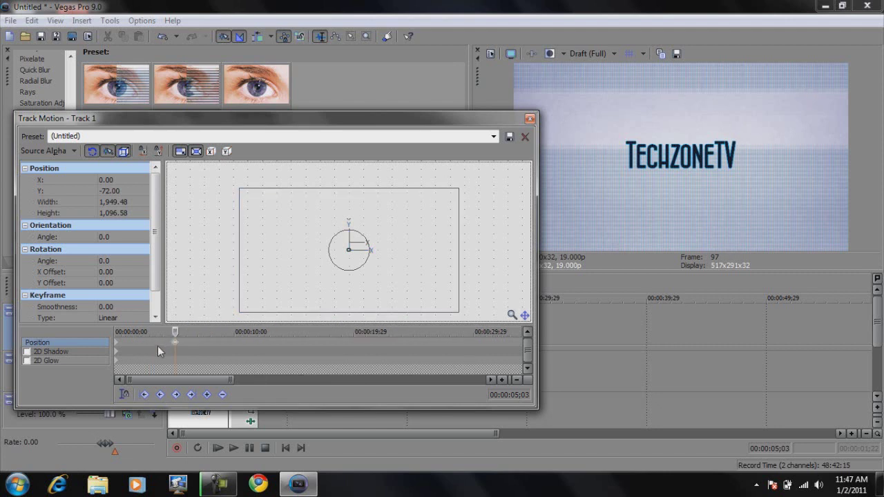
click(276, 340)
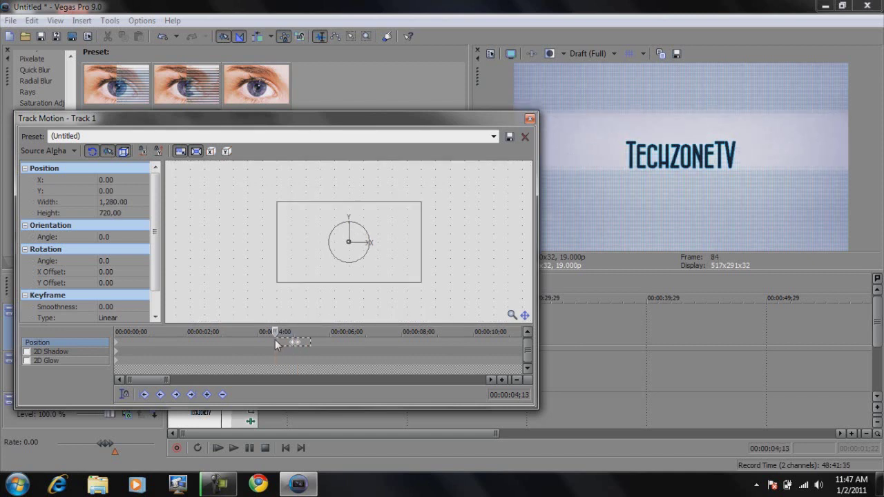
right_click(293, 346)
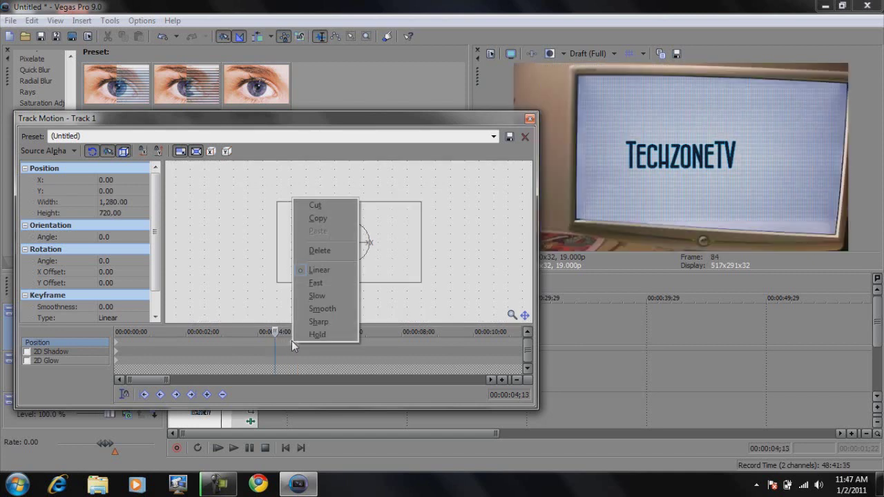
click(312, 307)
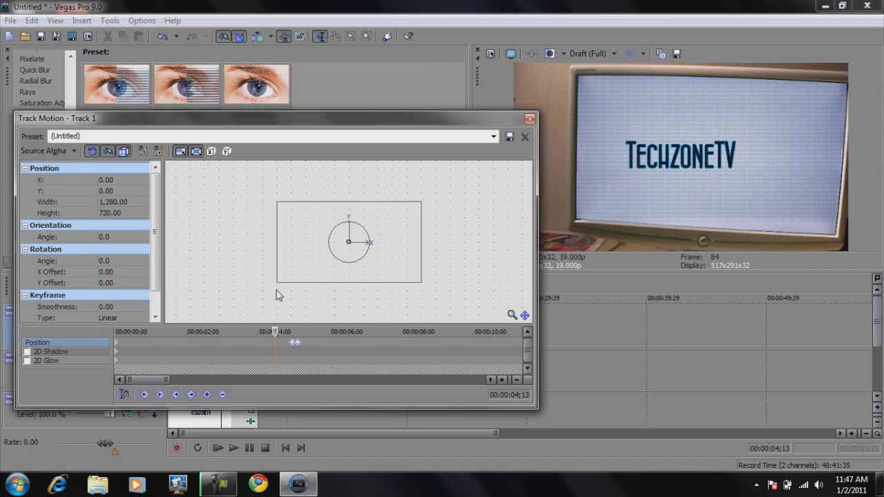
click(530, 119)
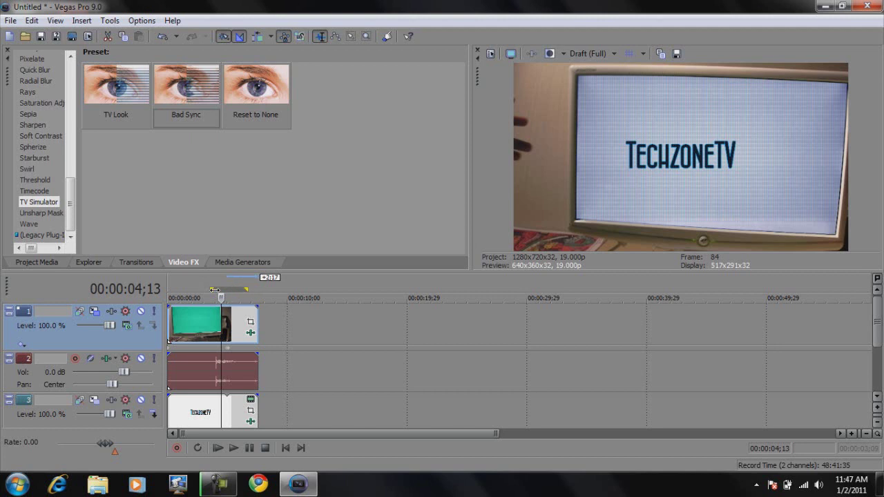
- Set the loop region to 00:00:03;29–00:00:05;21 and play back the track 1 zoom
drag(219, 289, 227, 286)
key(space)
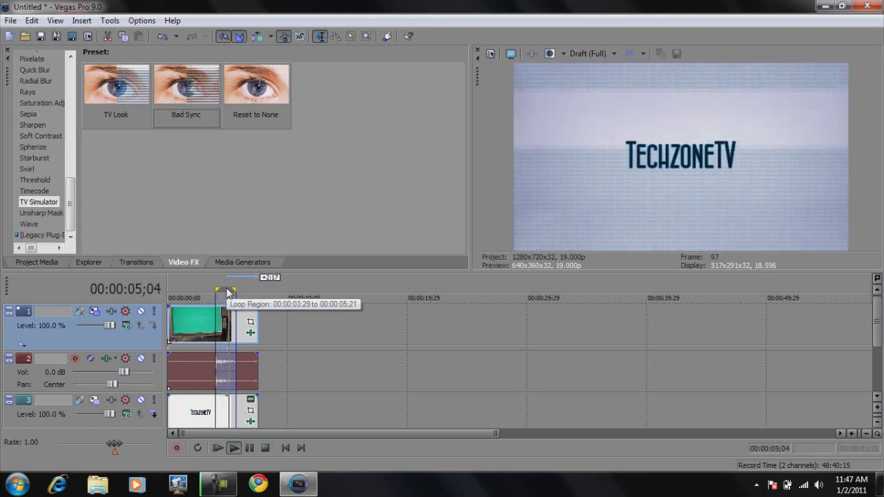
key(space)
- In track 1's Track Motion, move the enlarged Position keyframe about one second later to slow the zoom, and close the window
click(79, 312)
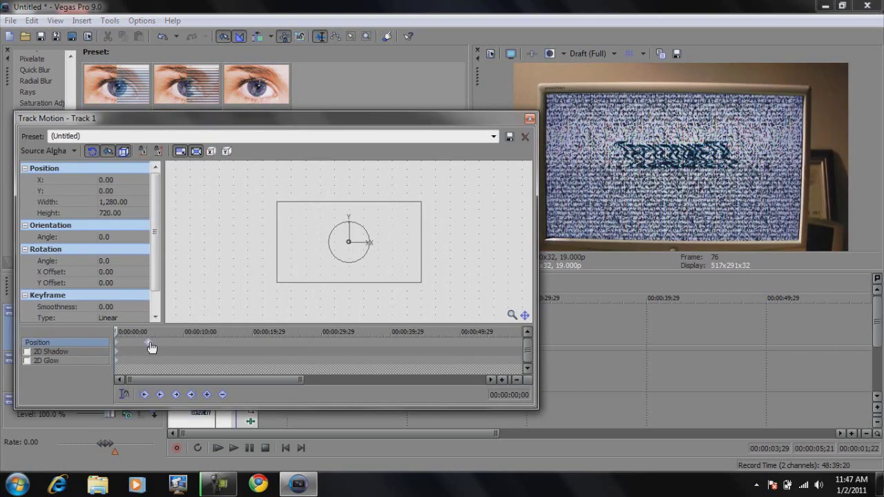
click(501, 380)
click(502, 380)
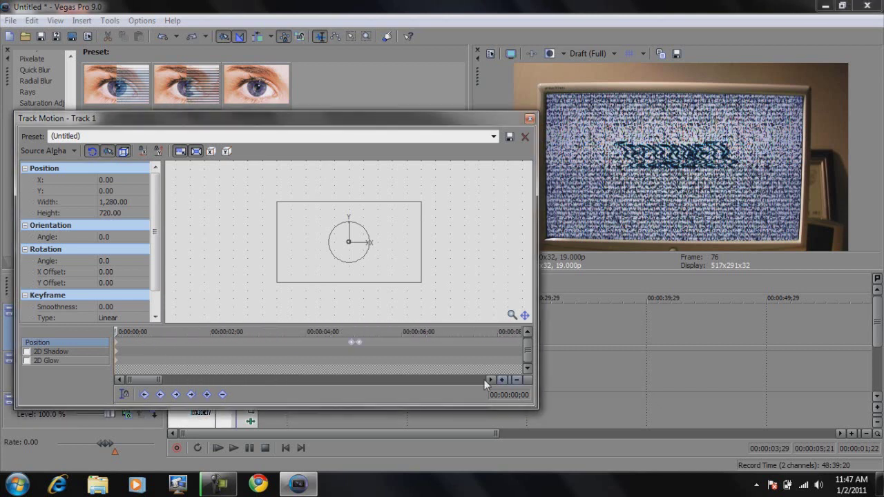
click(377, 341)
drag(372, 343, 420, 349)
click(529, 119)
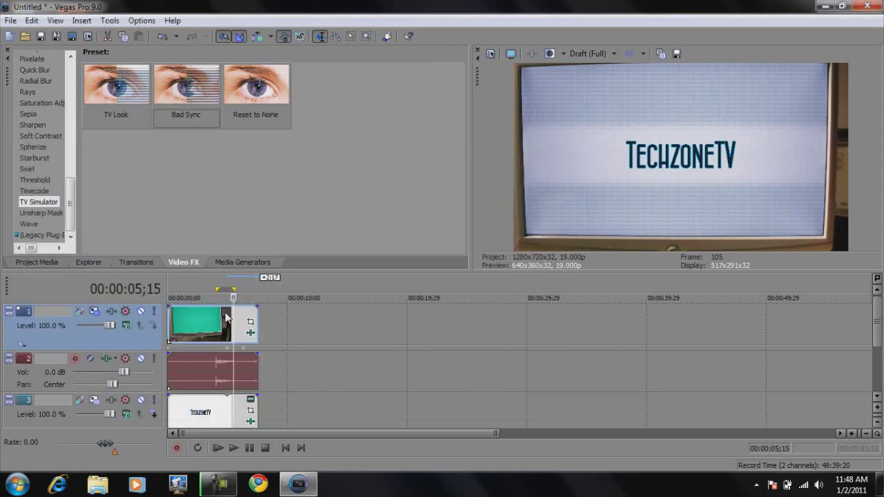
- Extend the end of the loop region to 00:00:06;01 and play back the slower zoom
key(space)
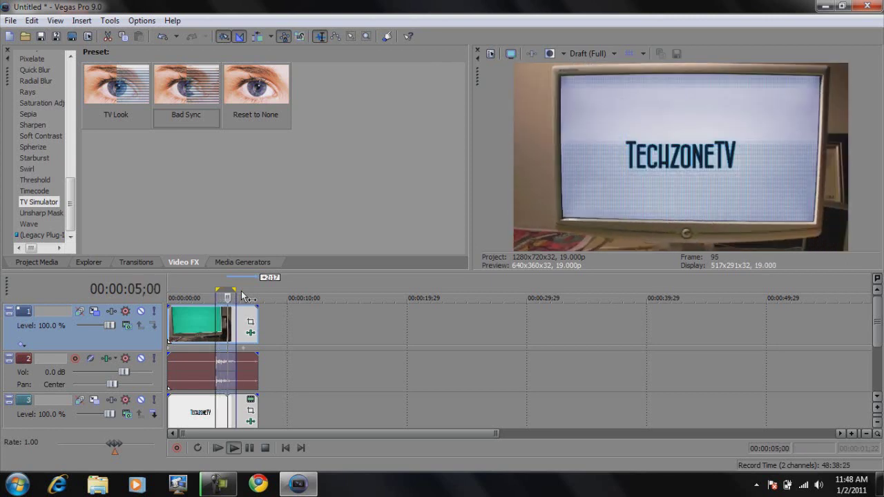
key(space)
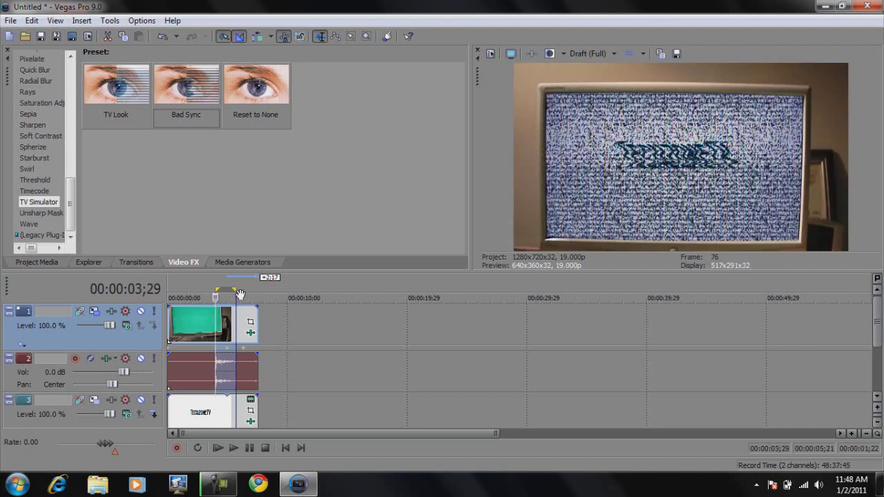
drag(234, 289, 248, 289)
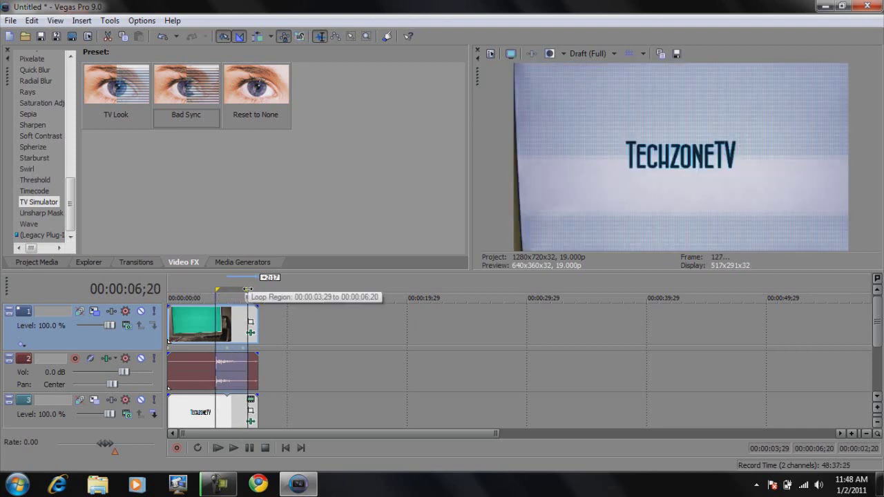
key(space)
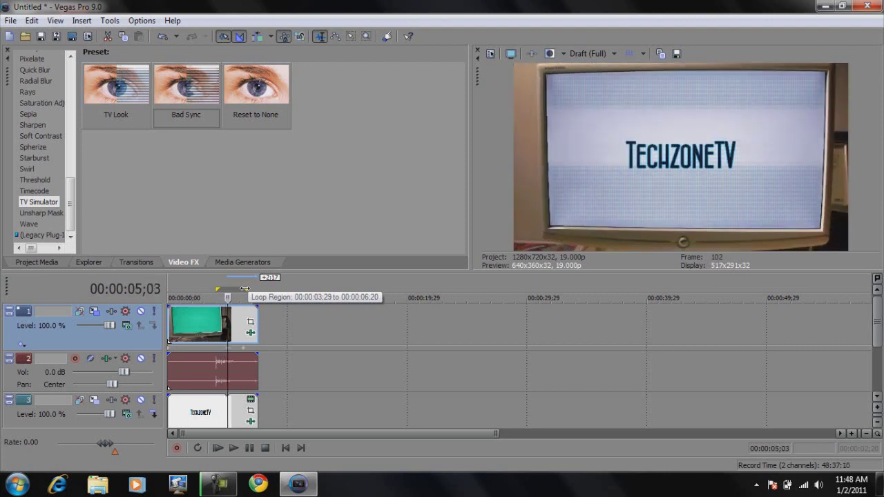
key(Return)
key(space)
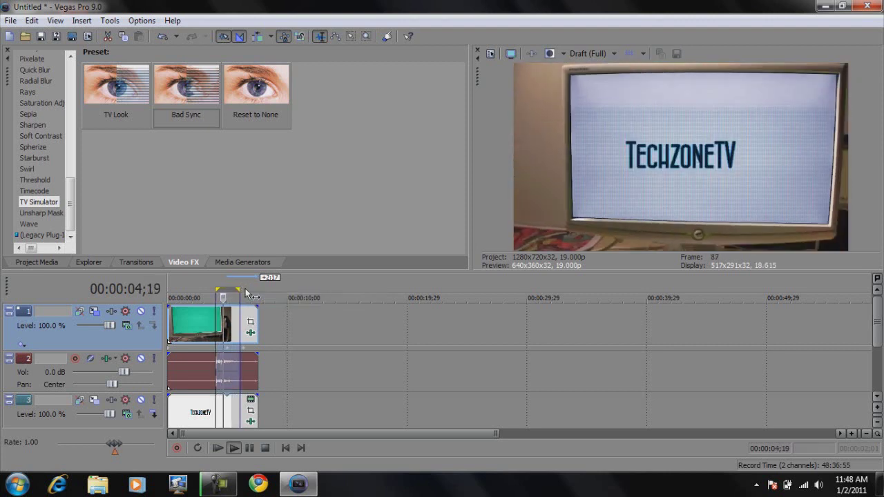
key(space)
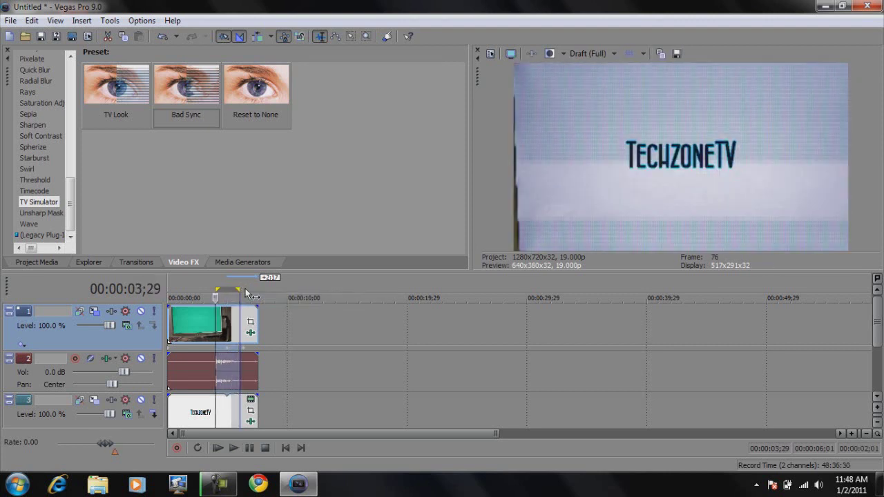
key(space)
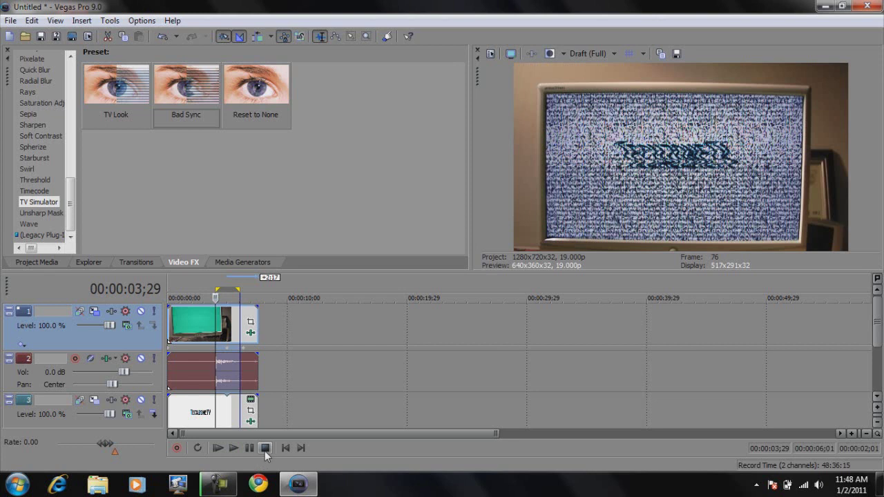
- Select the TechzoneTV text event on track 3 at 00:00:05;29 and open Track Motion for that track
scroll(879, 326, down, 1)
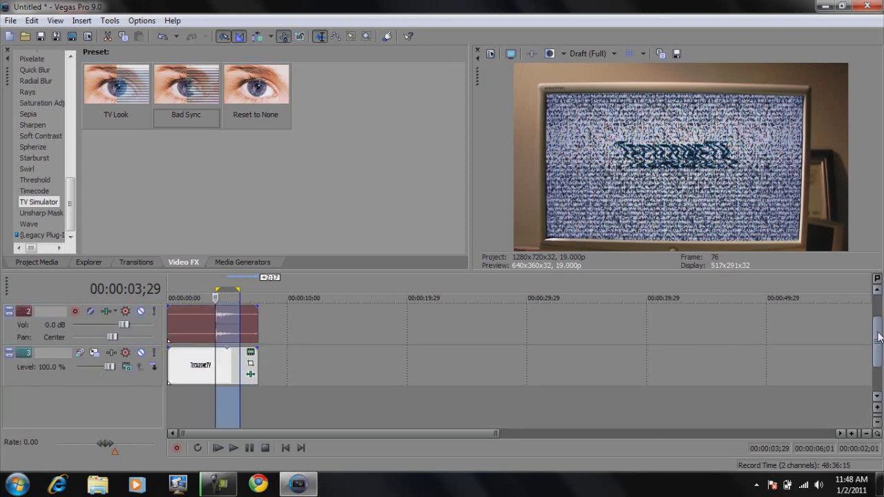
click(196, 363)
click(238, 366)
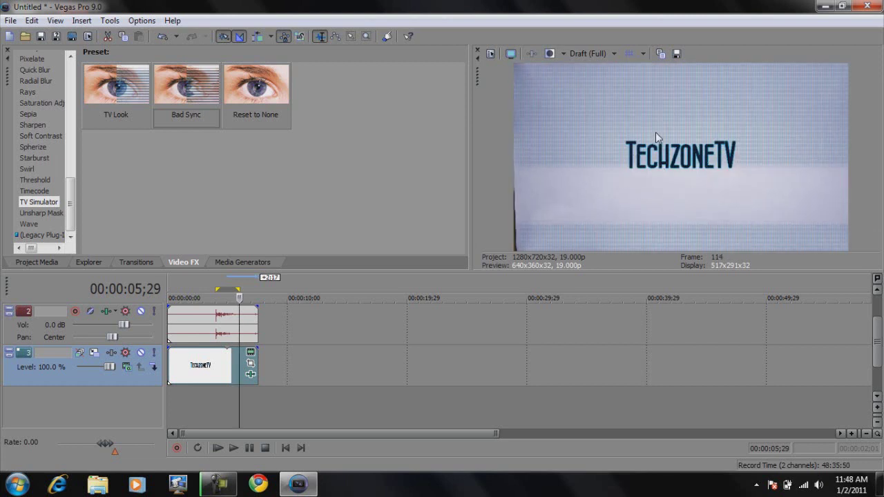
click(95, 351)
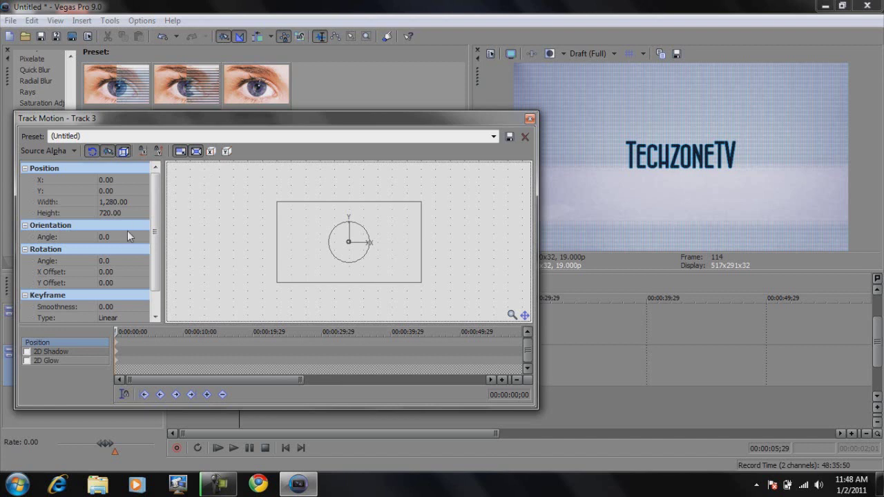
- Step through the frames where the zoom takes place and add a track 3 Position keyframe at 00:00:05;15
click(157, 342)
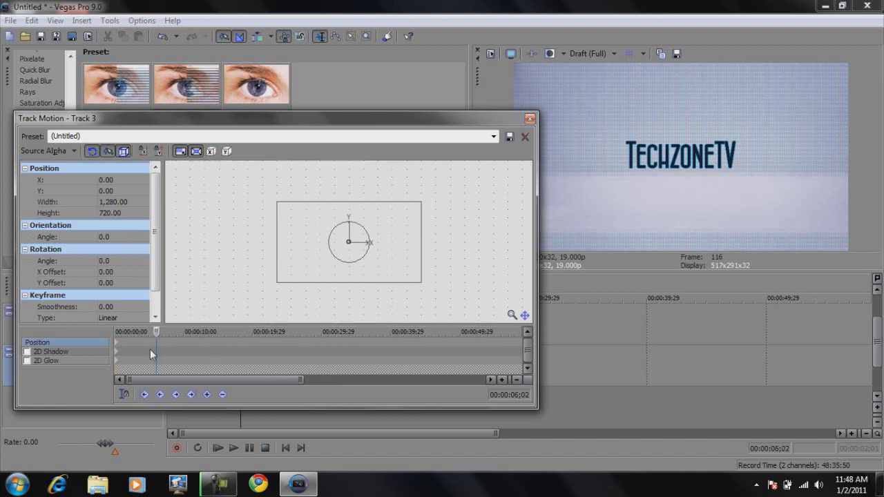
key(Left)
key(Left)
key(Left)
key(Left)
key(Left)
key(Left)
key(Left)
key(Left)
key(Left)
key(Left)
key(Left)
key(Left)
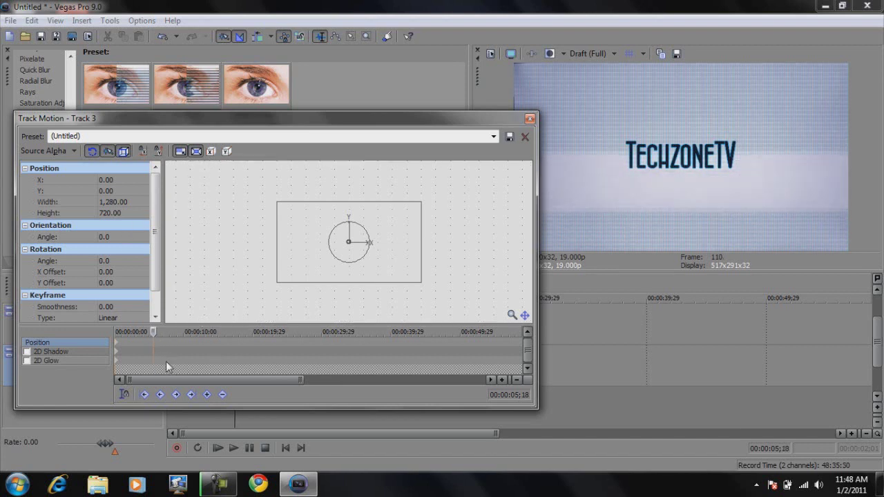
key(Left)
key(Left)
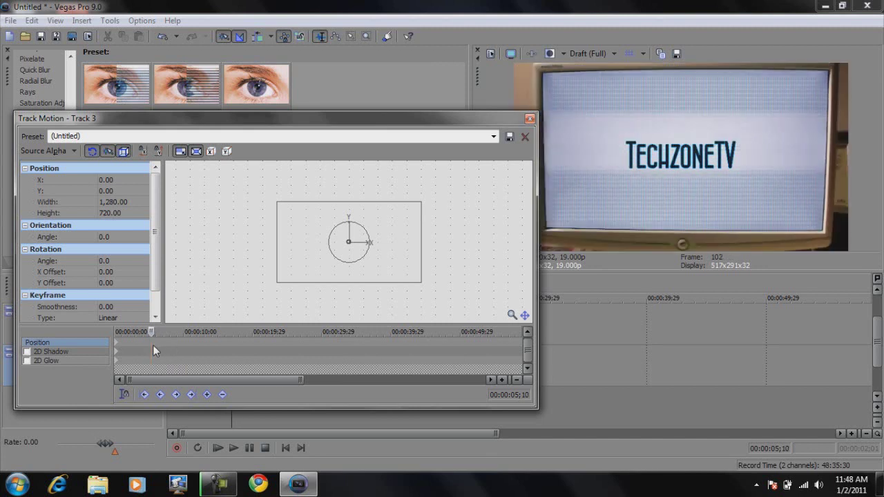
key(Right)
key(Right)
key(Right)
key(Right)
key(Right)
key(Right)
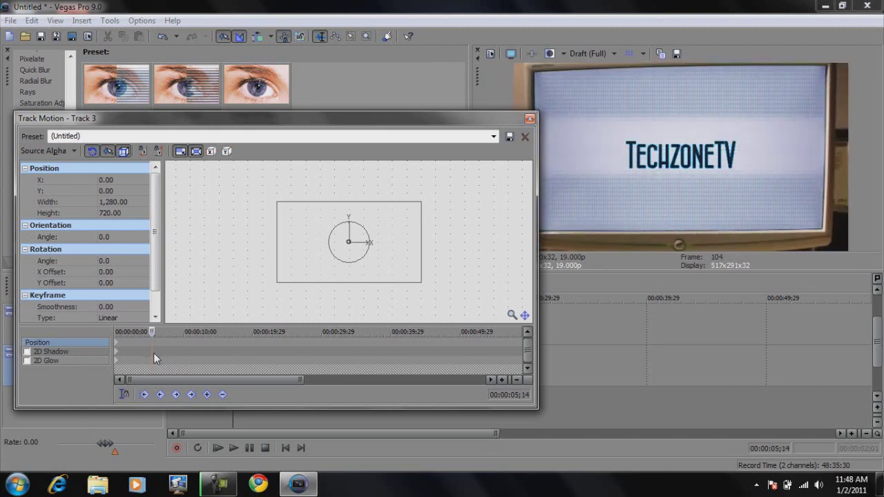
key(Left)
key(Left)
key(Left)
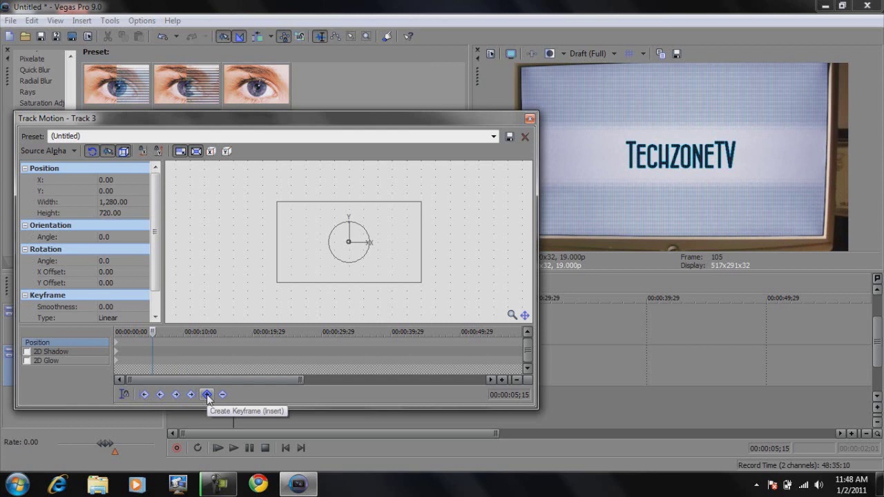
click(207, 394)
- At 00:00:05;28, enlarge the track 3 motion frame to about 2,106 by 1,185 and close Track Motion
key(Right)
key(Right)
key(Right)
key(Right)
key(Right)
key(Right)
key(Right)
key(Right)
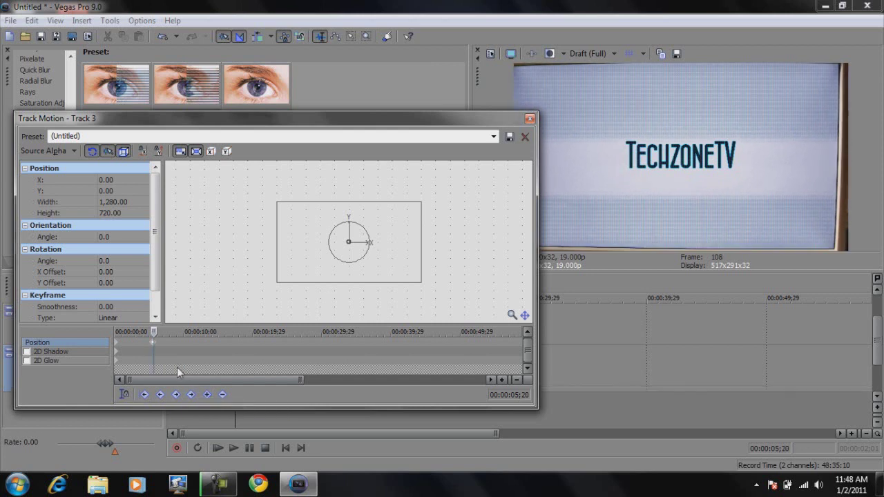
key(Right)
key(Right)
key(Right)
key(Right)
key(Right)
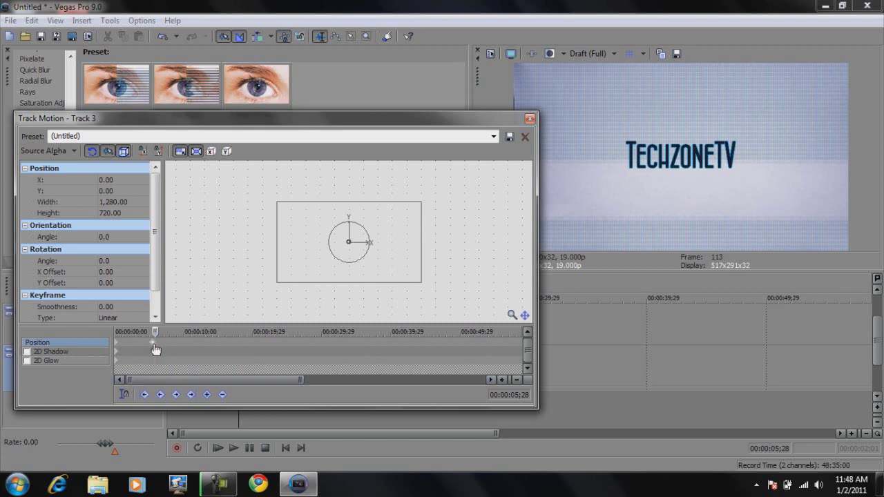
click(277, 203)
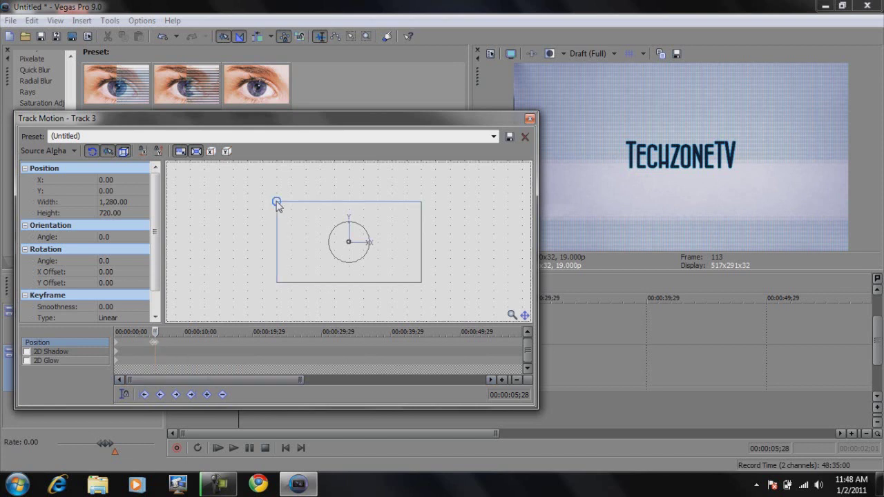
drag(277, 203, 232, 176)
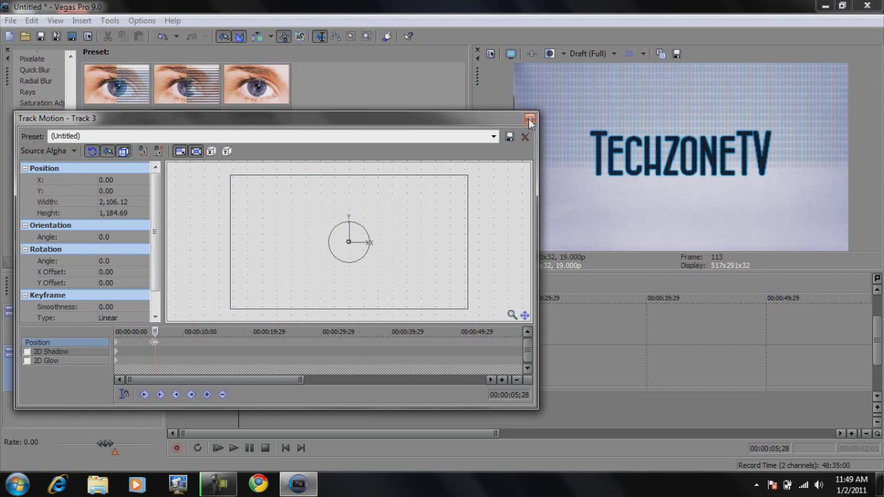
click(530, 120)
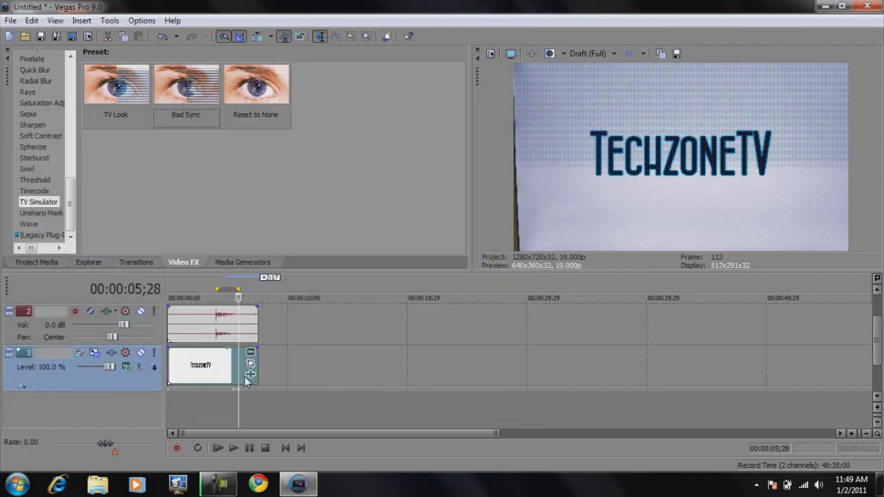
- Reopen track 3's Track Motion, set its two later Position keyframes to Smooth interpolation, and close the window
click(94, 352)
click(502, 379)
click(503, 379)
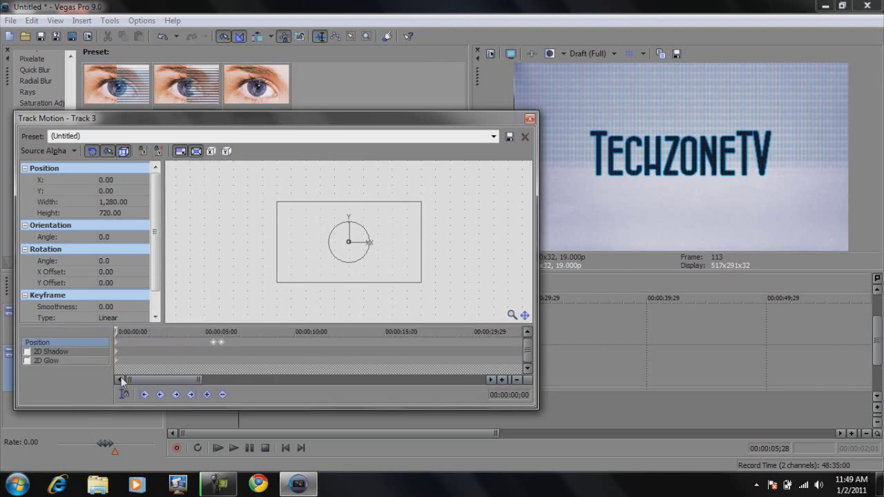
click(201, 343)
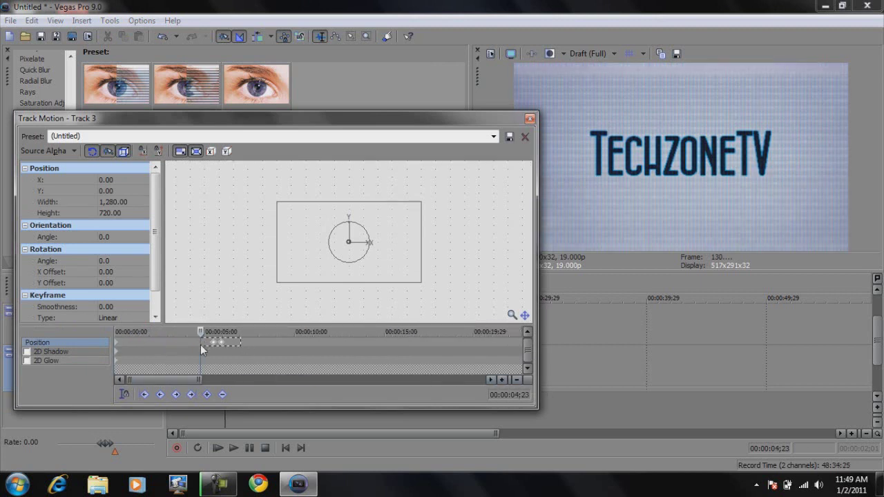
right_click(217, 346)
click(235, 311)
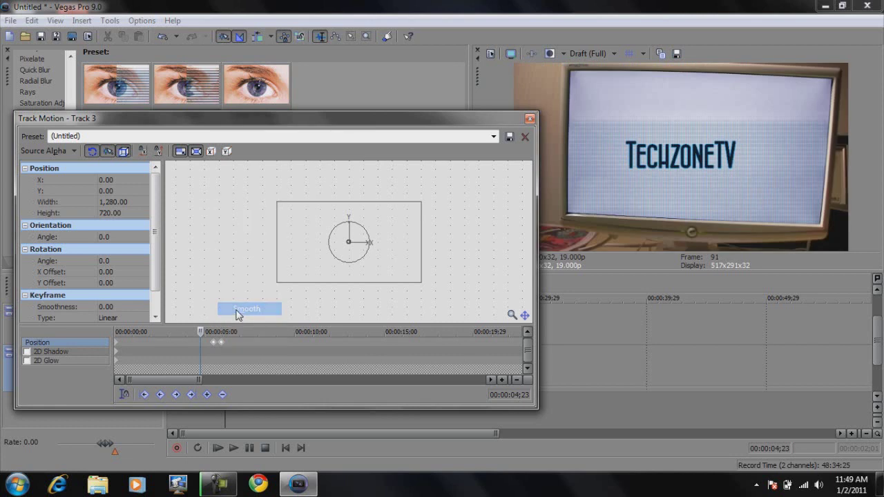
click(529, 119)
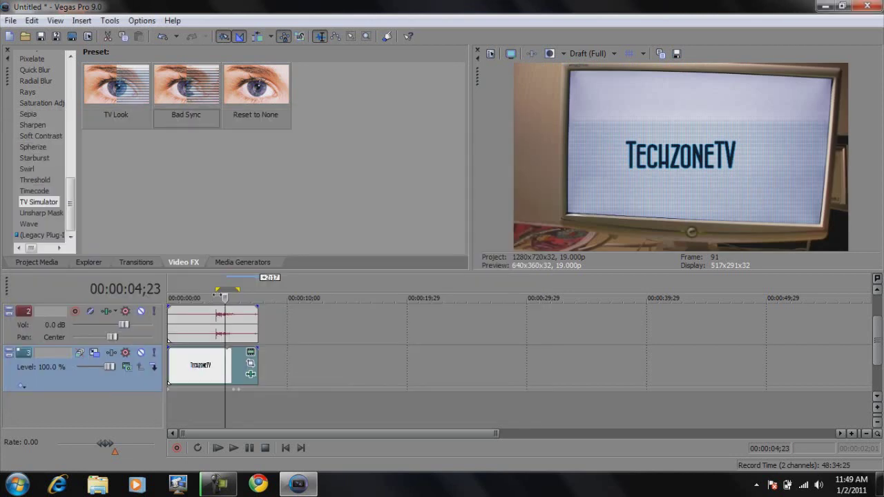
- Extend the loop region to a length of 00:00:02;29 and play back the combined monitor and text zoom
drag(238, 289, 249, 288)
key(space)
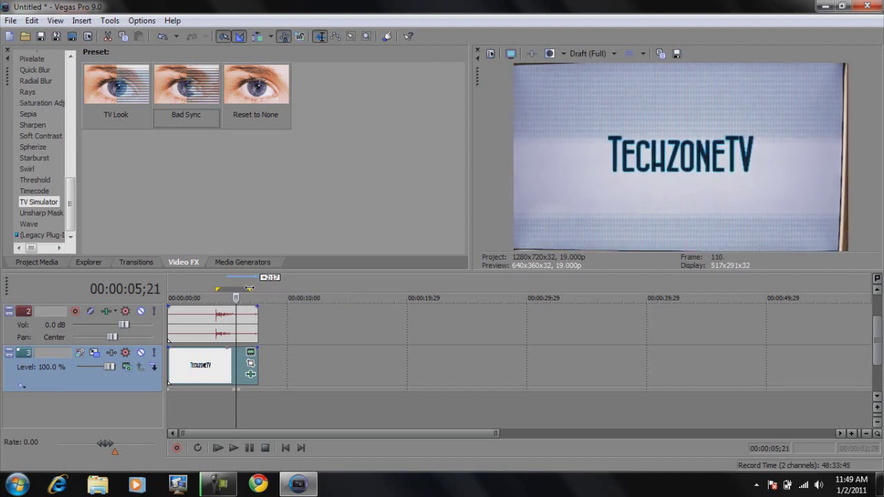
click(234, 448)
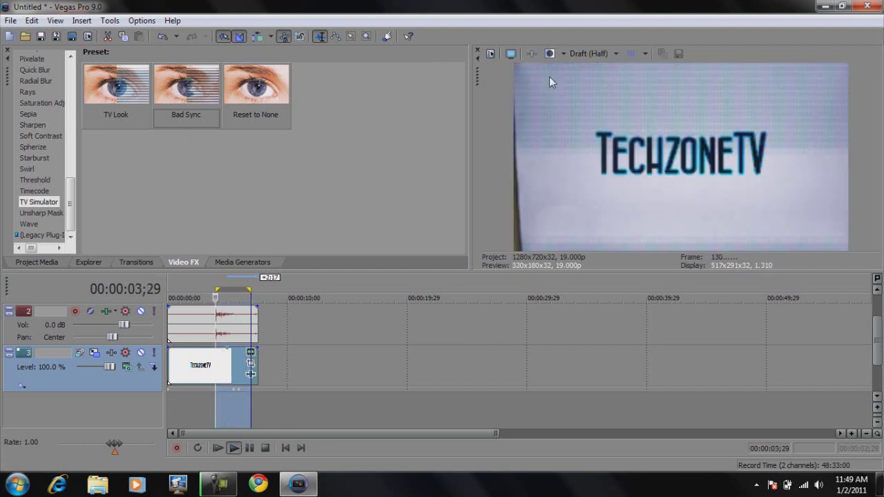
- Stop the playback and place the cursor at 00:00:07;06, near the end of the clip
key(space)
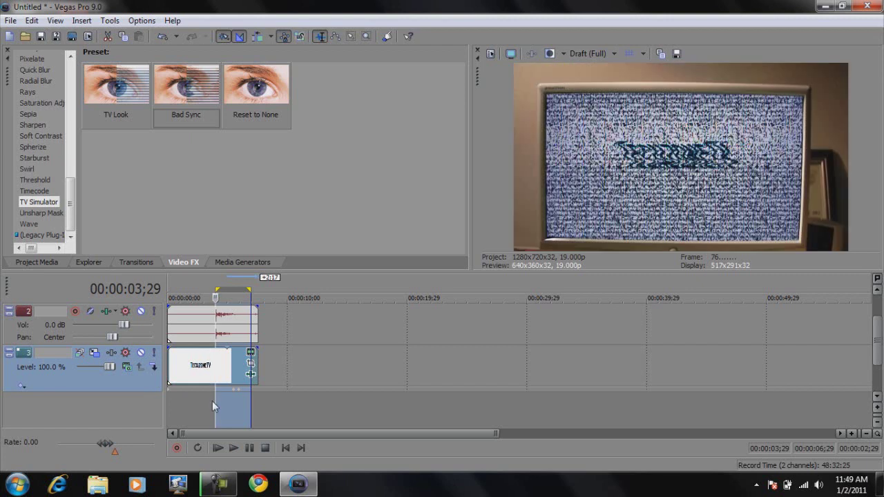
click(253, 400)
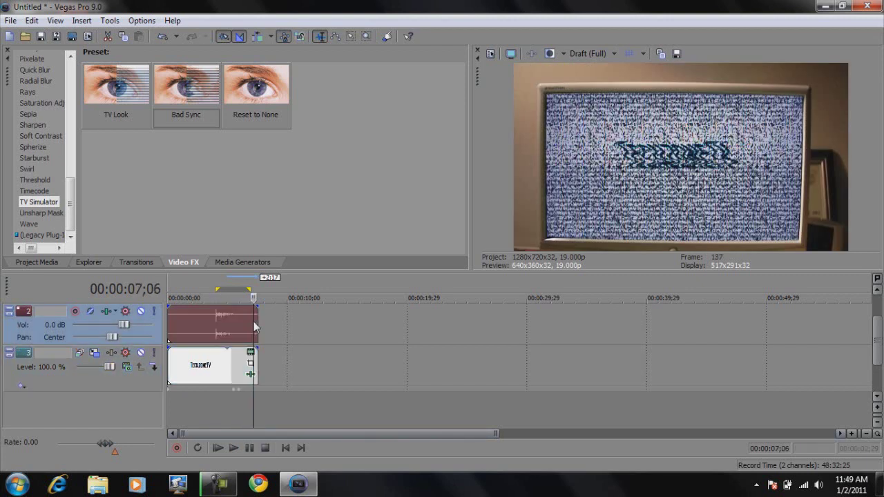
drag(877, 341, 856, 314)
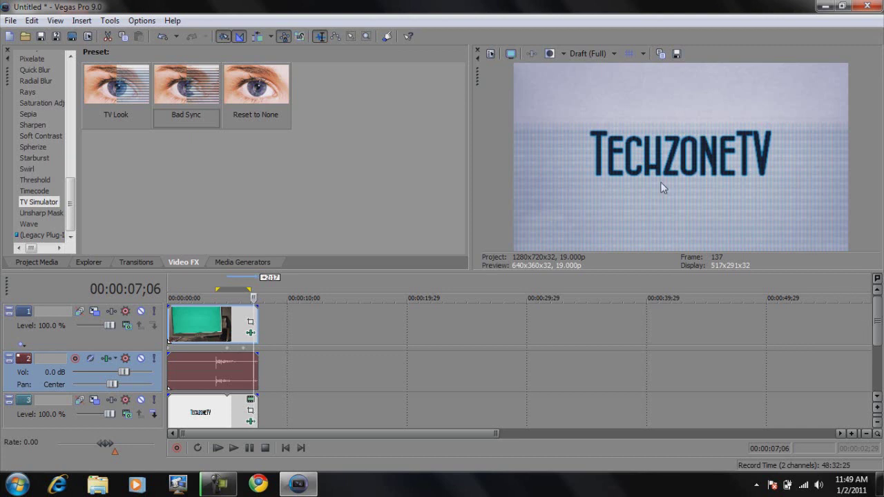
- Browse to the FreeYouTubeToMP3Converter folder and select the audio file Apple Startup sounds and Death Sounds 2
click(83, 262)
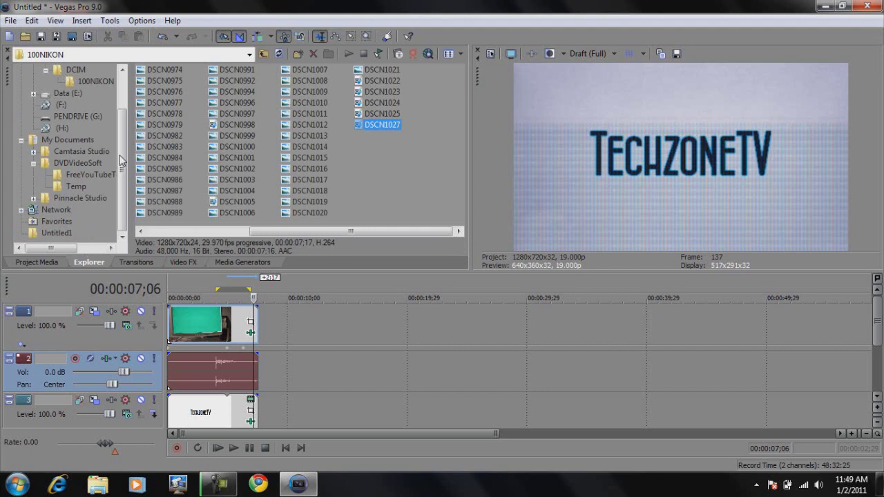
scroll(123, 103, up, 2)
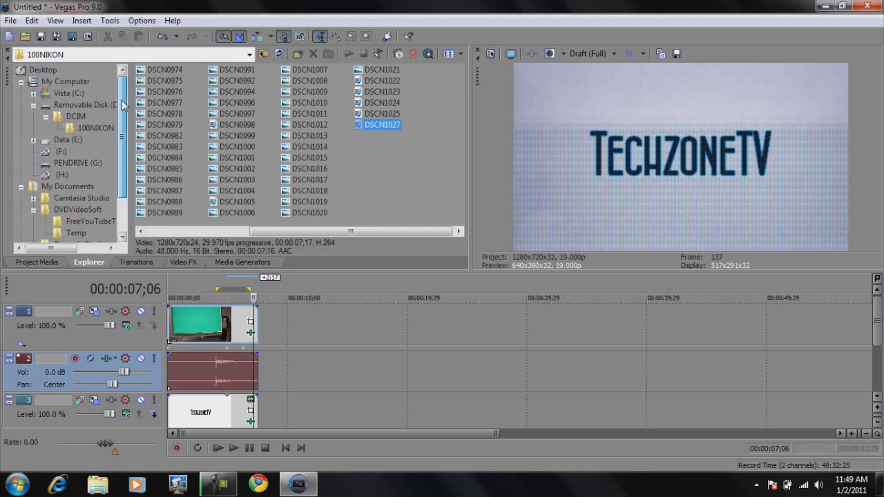
click(78, 222)
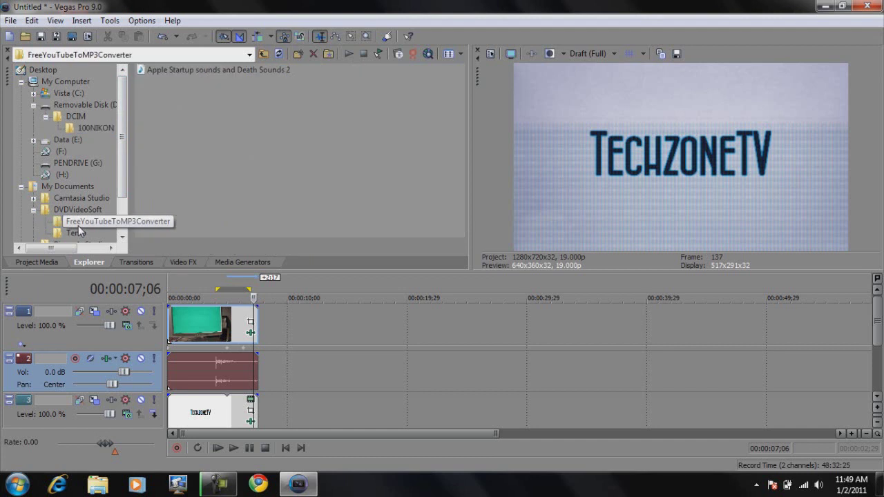
click(174, 73)
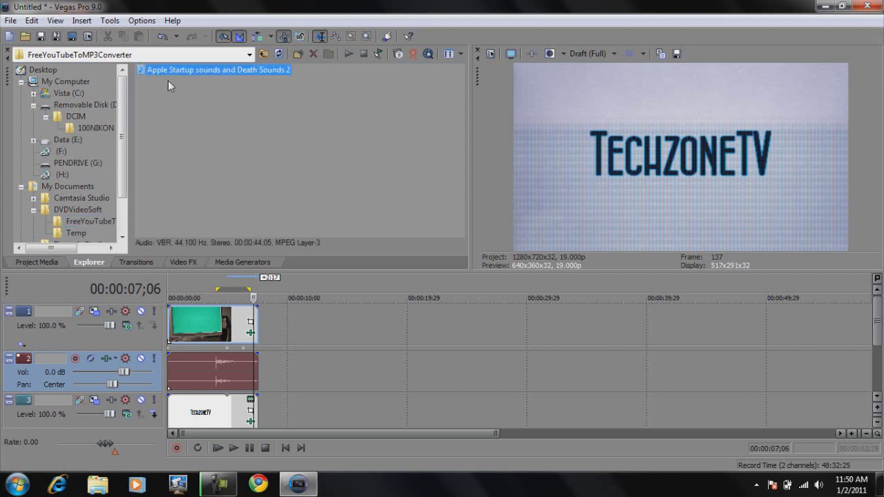
- Insert a new audio track above the clip's audio and place Apple Startup sounds and Death Sounds 2 on it
right_click(9, 383)
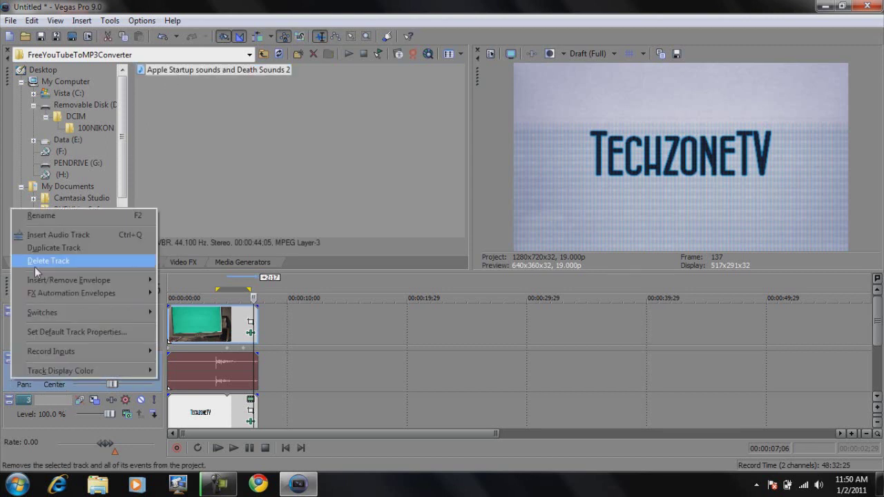
click(55, 238)
drag(205, 73, 213, 373)
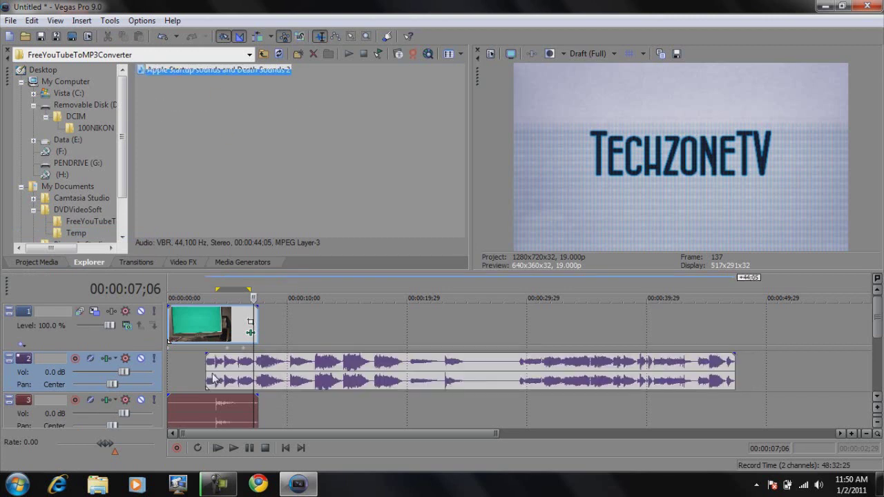
- Listen to the startup sounds from 00:00:05;23 to find the portion to keep
click(238, 371)
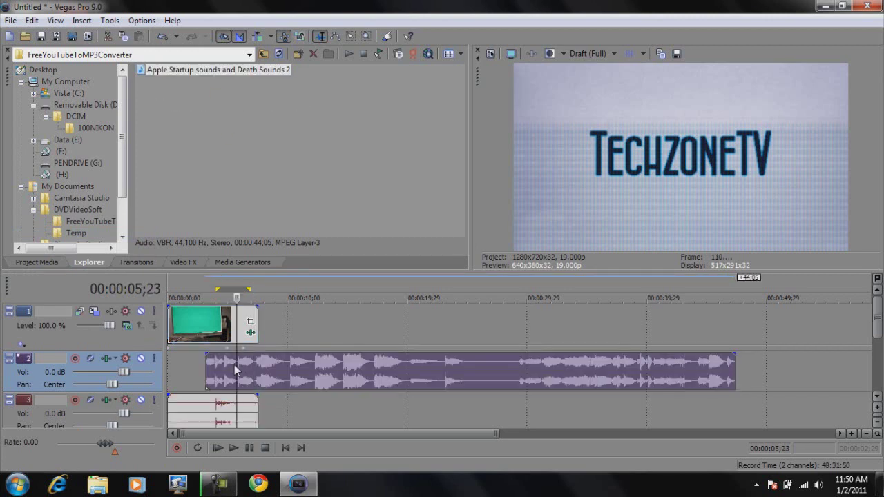
key(space)
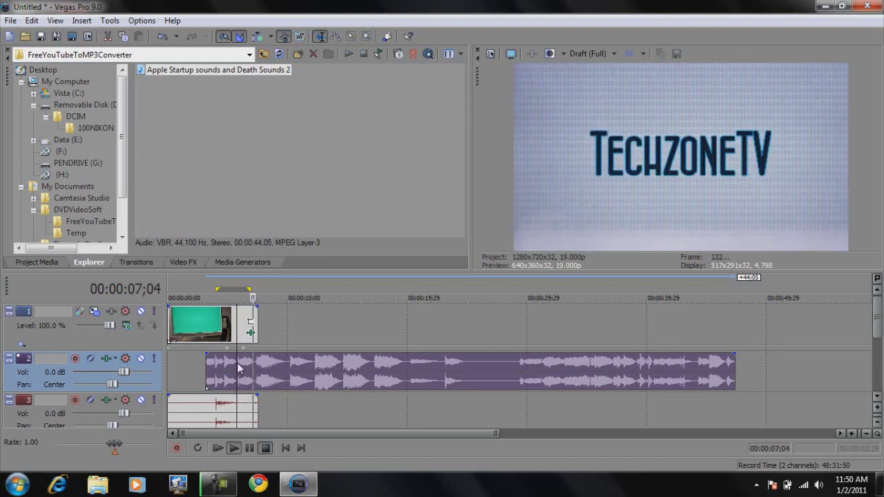
key(space)
- Trim the start of the startup sound event on track 2 to 00:00:05;28, just before the wanted sound
scroll(239, 364, up, 8)
click(527, 362)
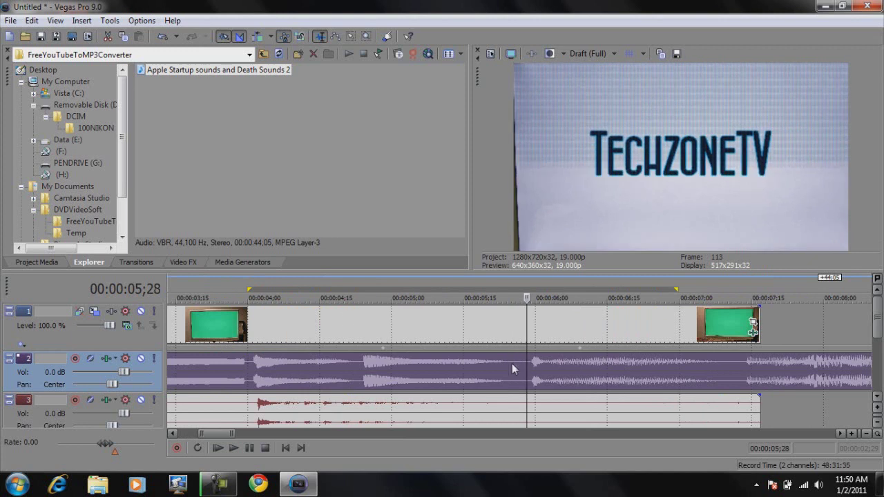
scroll(356, 364, down, 8)
scroll(356, 365, up, 1)
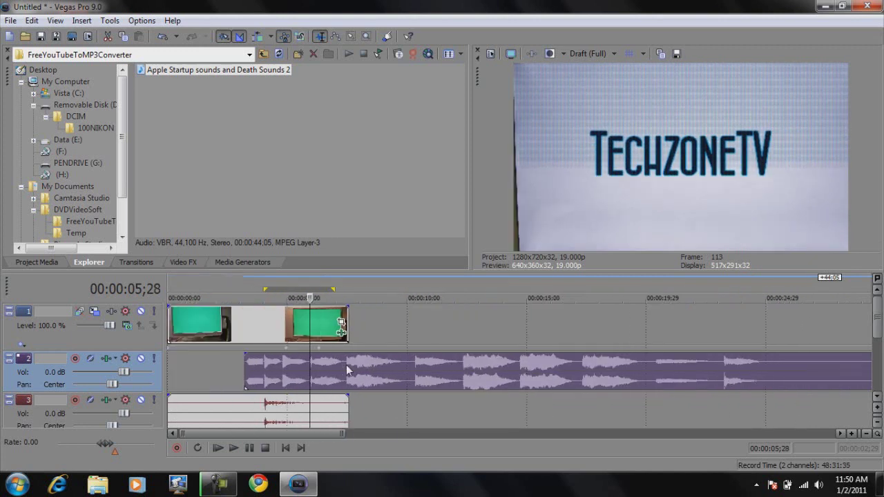
drag(241, 369, 304, 366)
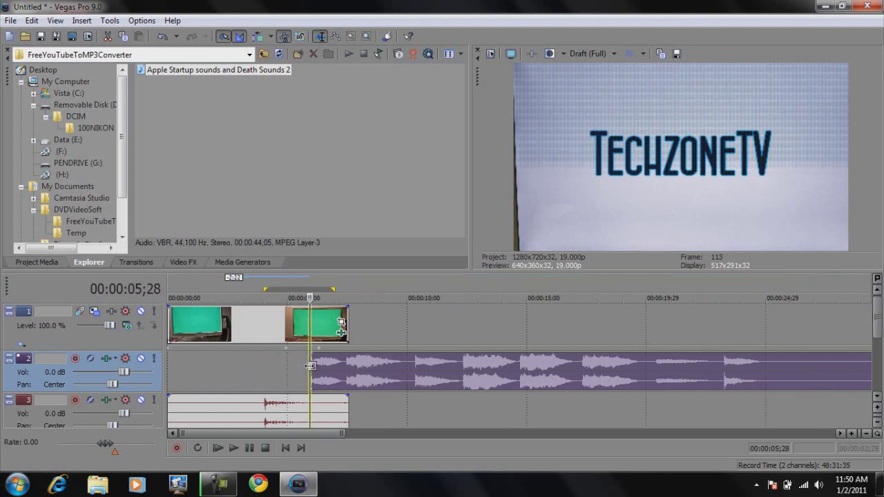
click(339, 362)
scroll(344, 377, up, 6)
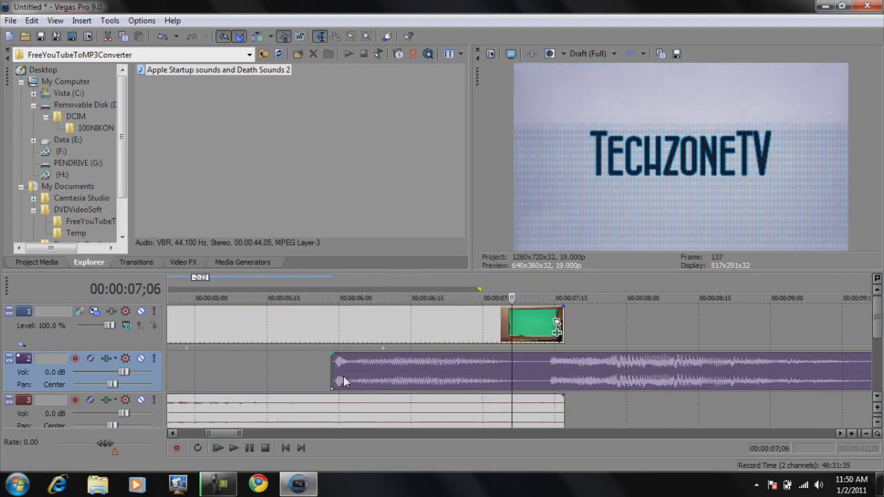
- Trim the startup sound's end to 00:00:07;07 and shift the event 9 frames later to end with the video clip
scroll(344, 381, down, 8)
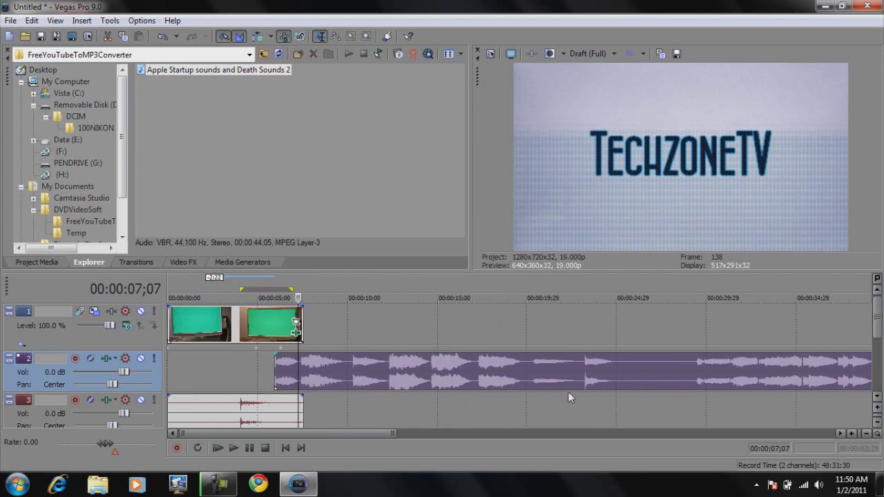
drag(442, 375, 238, 377)
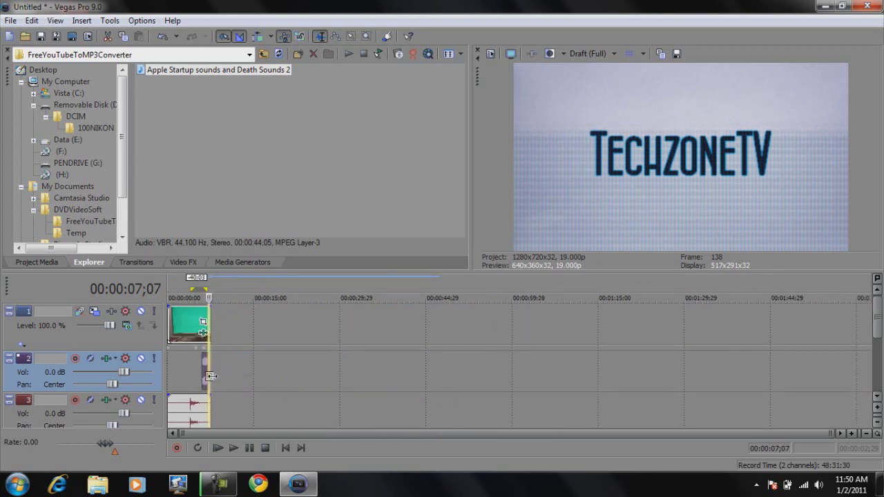
scroll(214, 377, up, 6)
drag(410, 375, 455, 370)
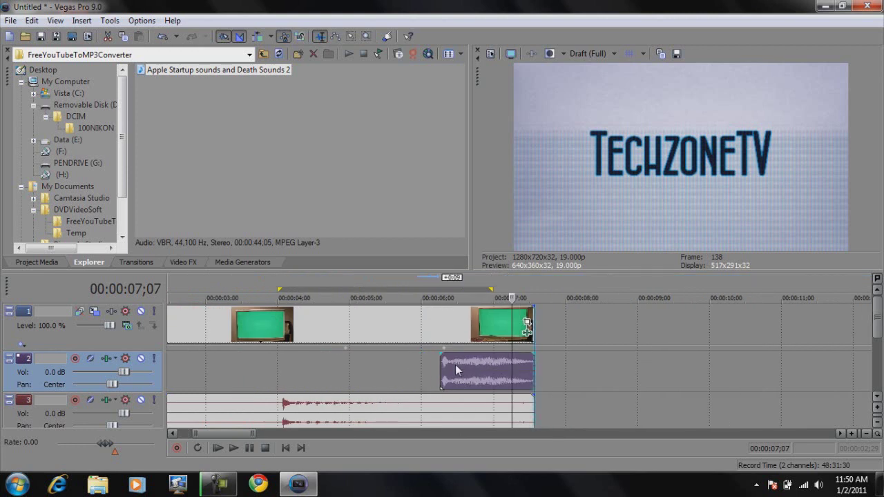
- Set the preview quality to Draft (Quarter), then play the project from 00:00:05;07 and stop
click(368, 362)
click(613, 54)
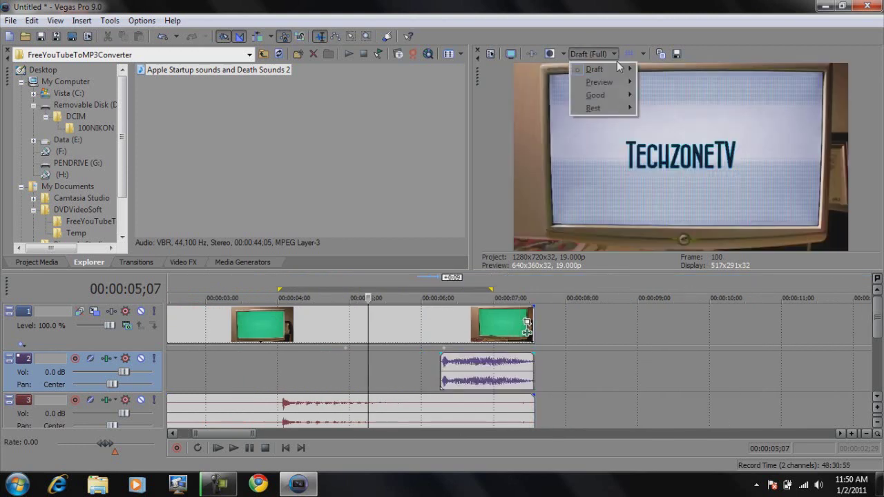
mouse_move(622, 71)
click(663, 111)
key(space)
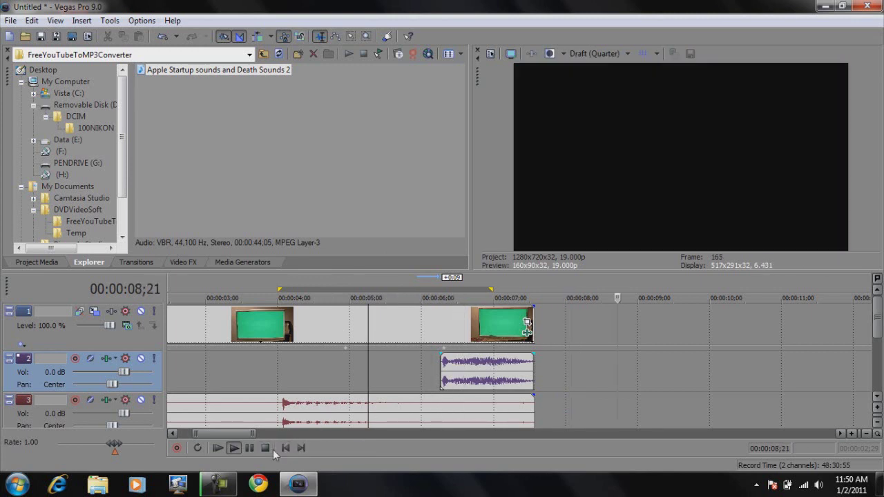
click(267, 450)
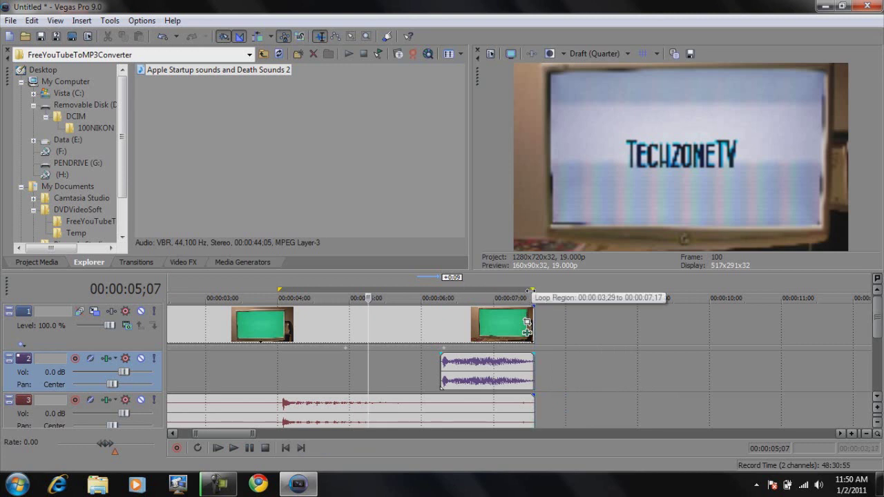
- Extend the loop region's end to 00:00:07;17 and play it back to check the zoom with the added sound
key(space)
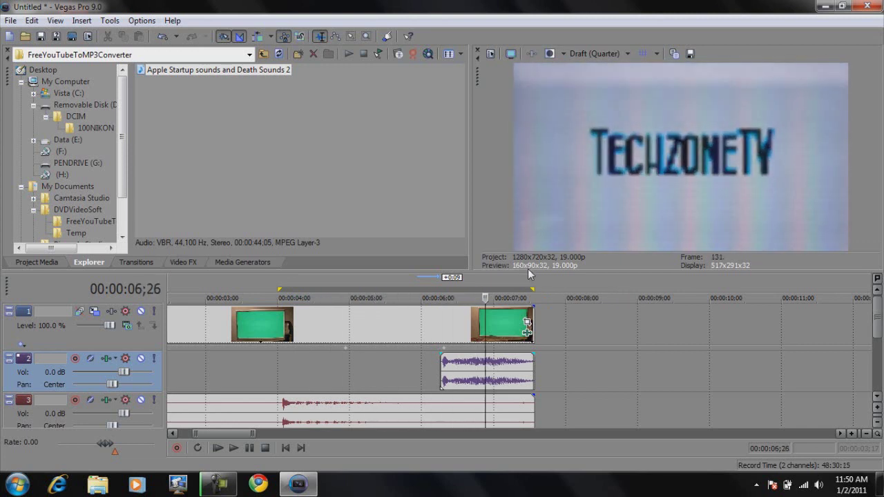
key(space)
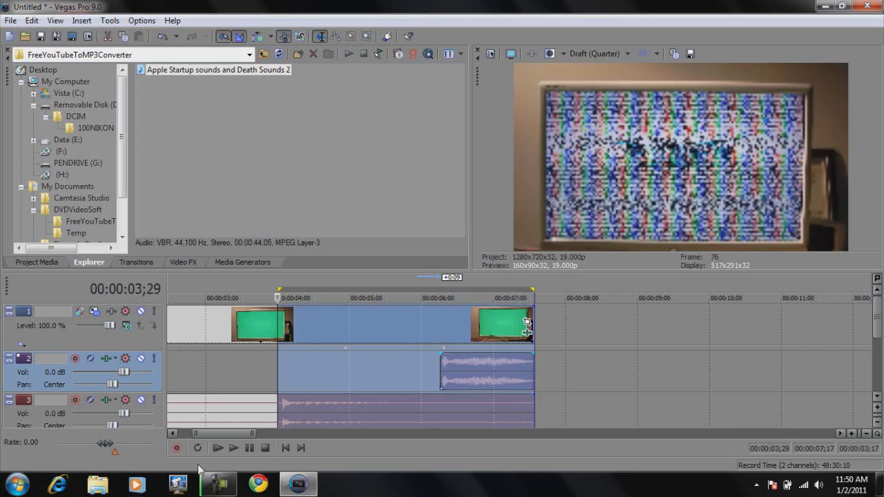
click(230, 451)
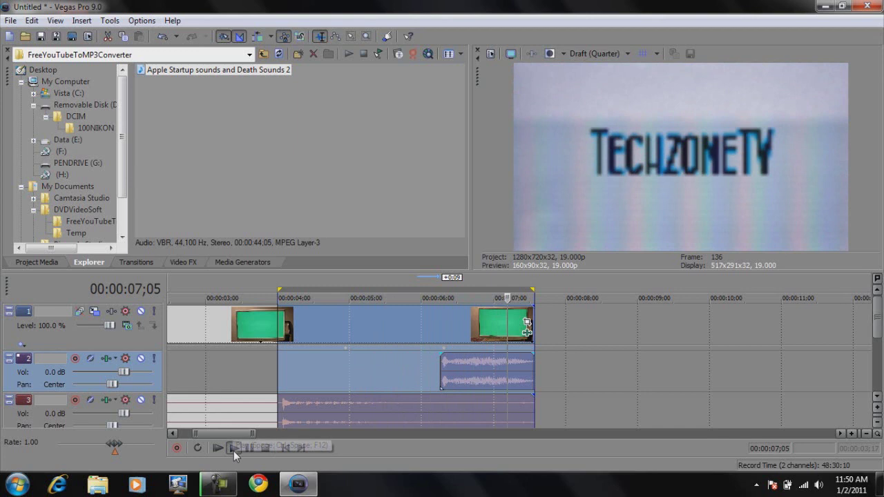
click(235, 452)
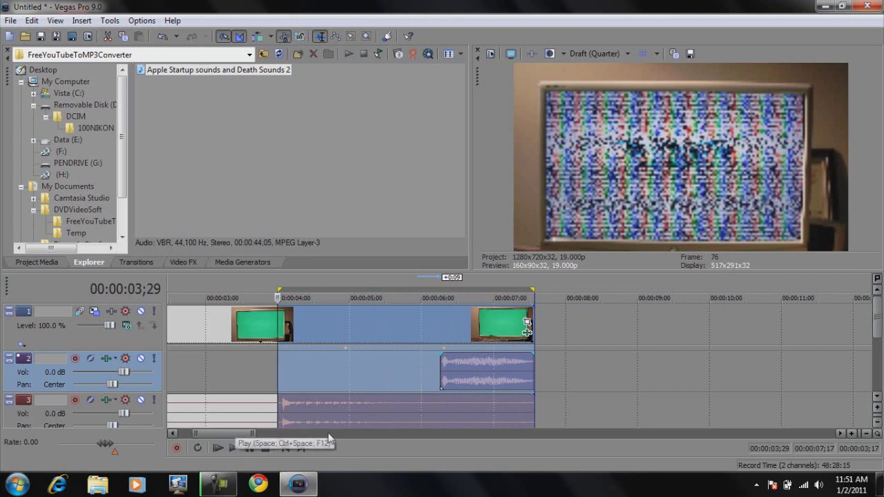
- Replay the loop region from 00:00:03;29, stop, and place the cursor at 00:00:02;09 on track 3's audio event
scroll(250, 415, down, 5)
click(234, 448)
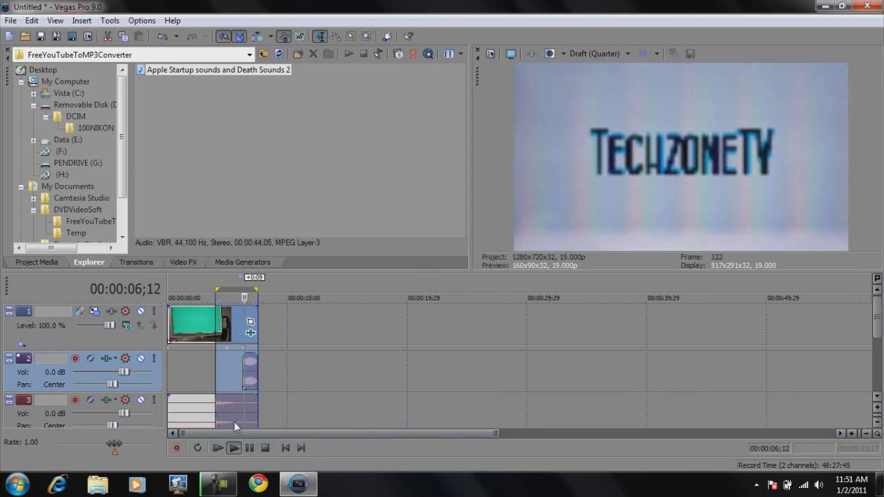
click(266, 449)
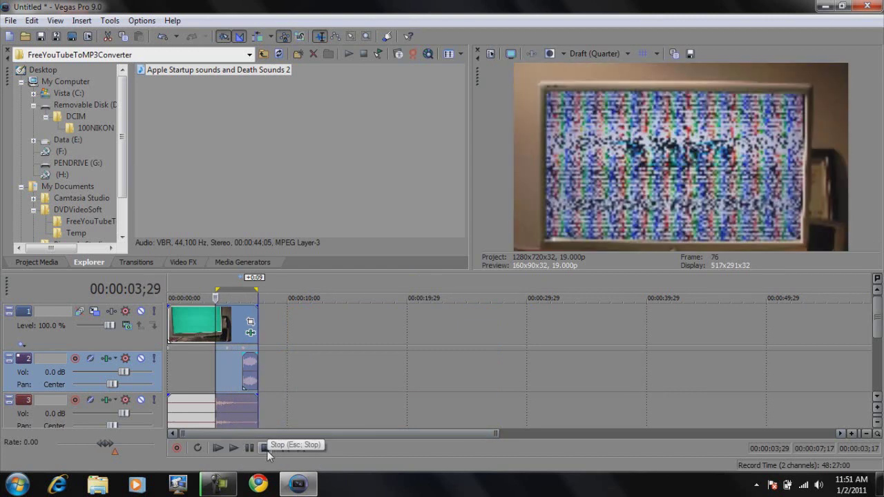
click(194, 409)
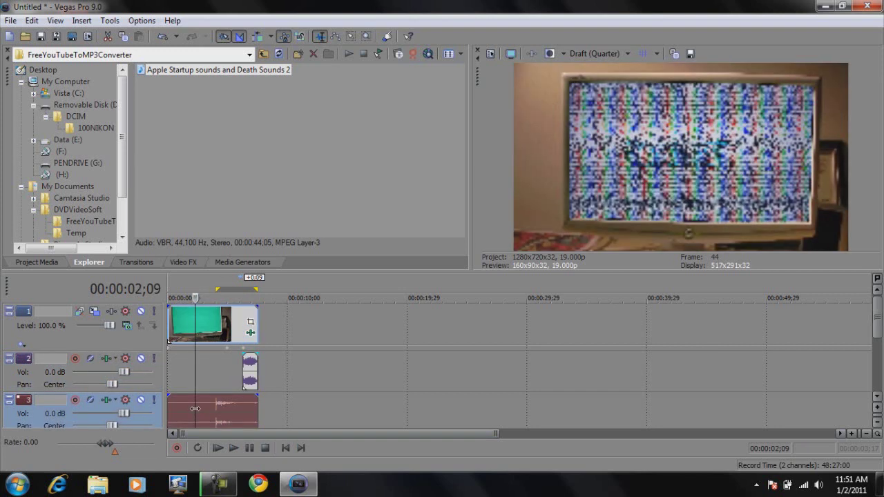